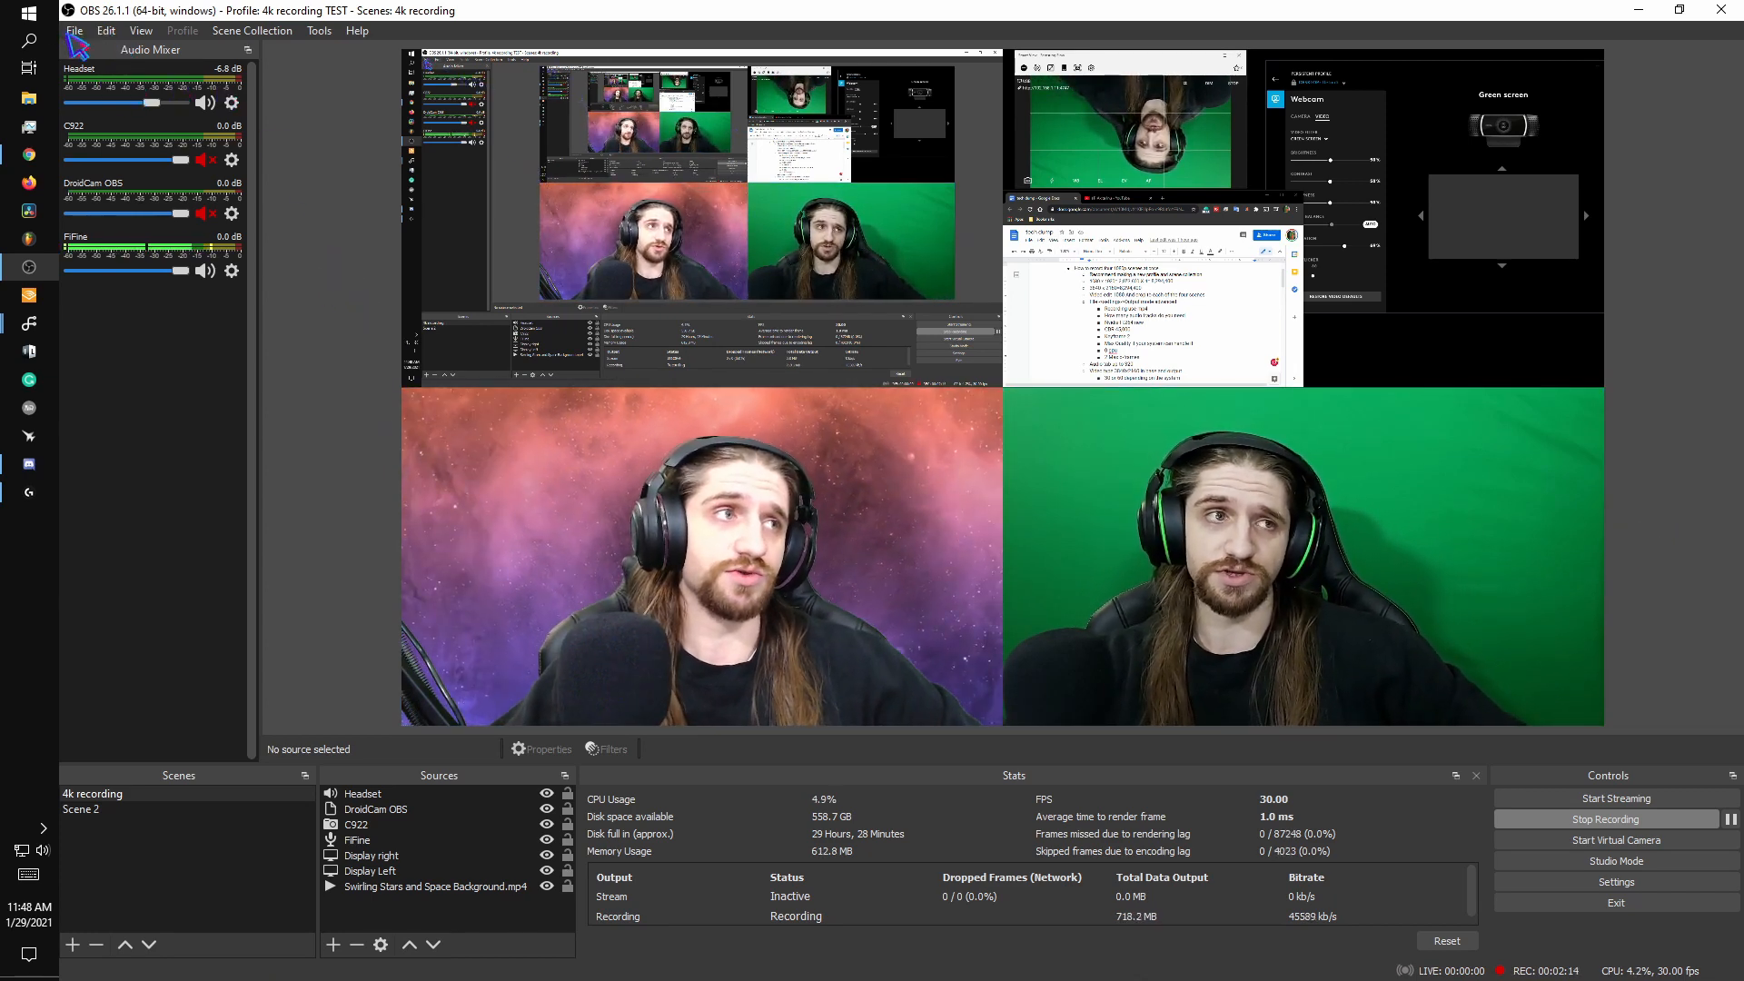
click(74, 34)
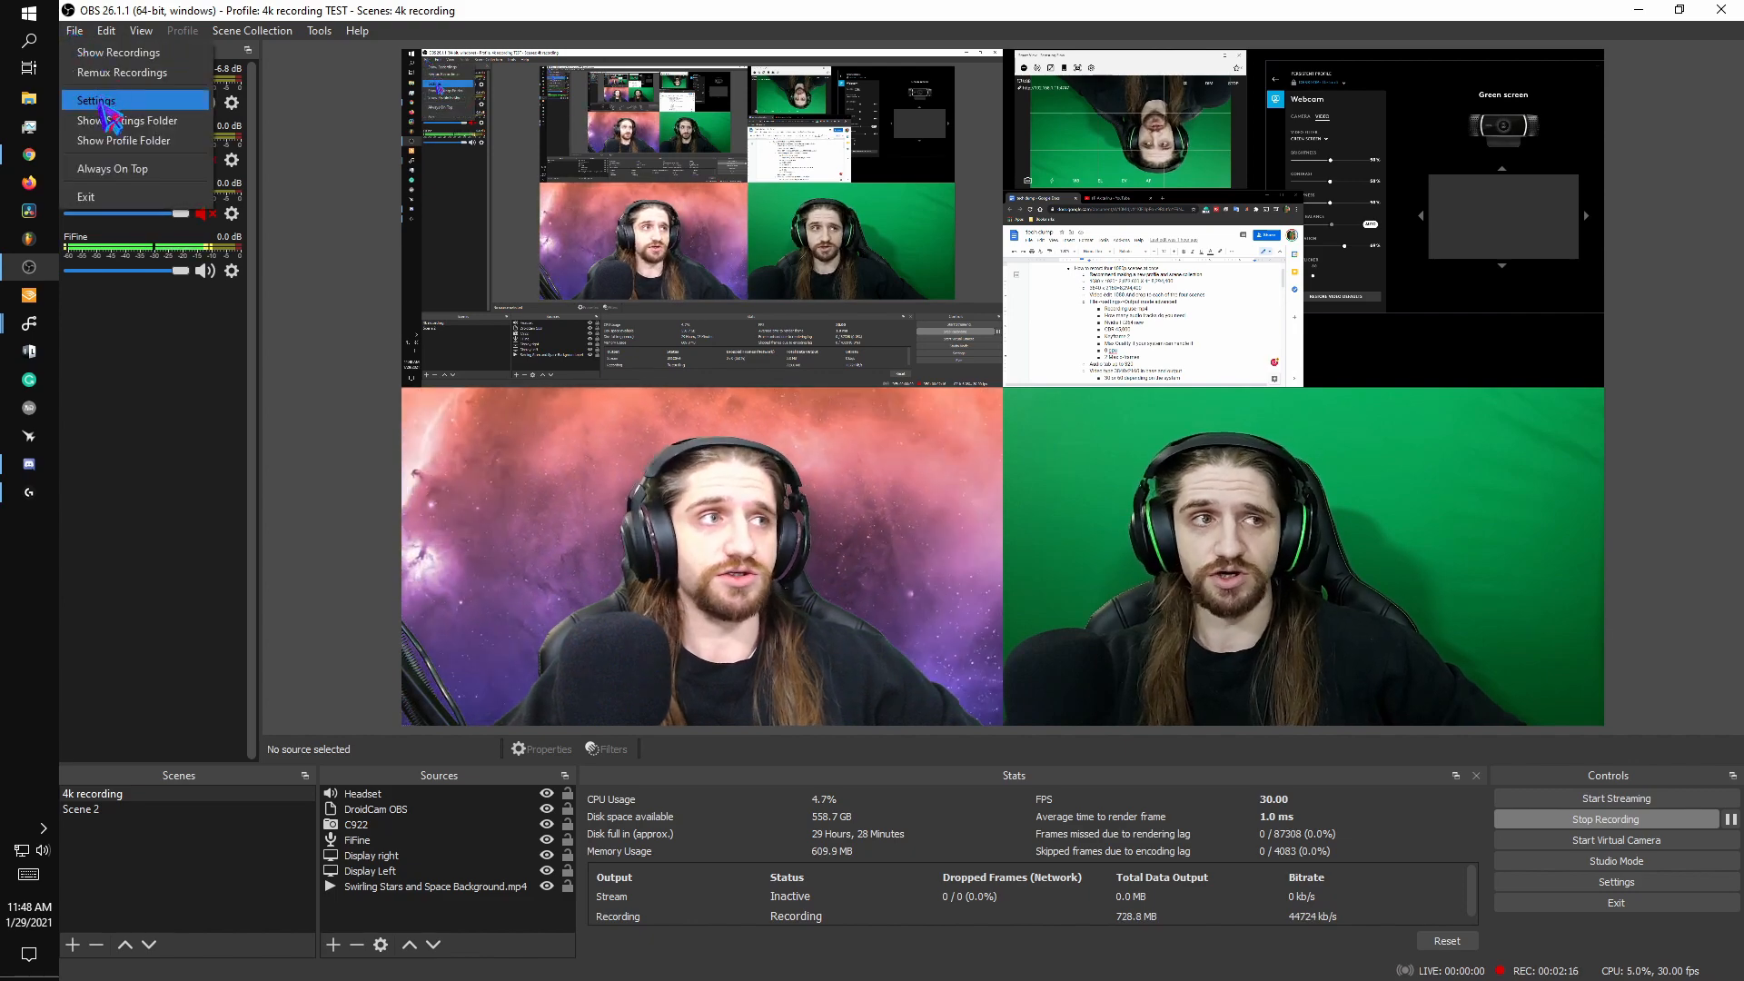
click(102, 103)
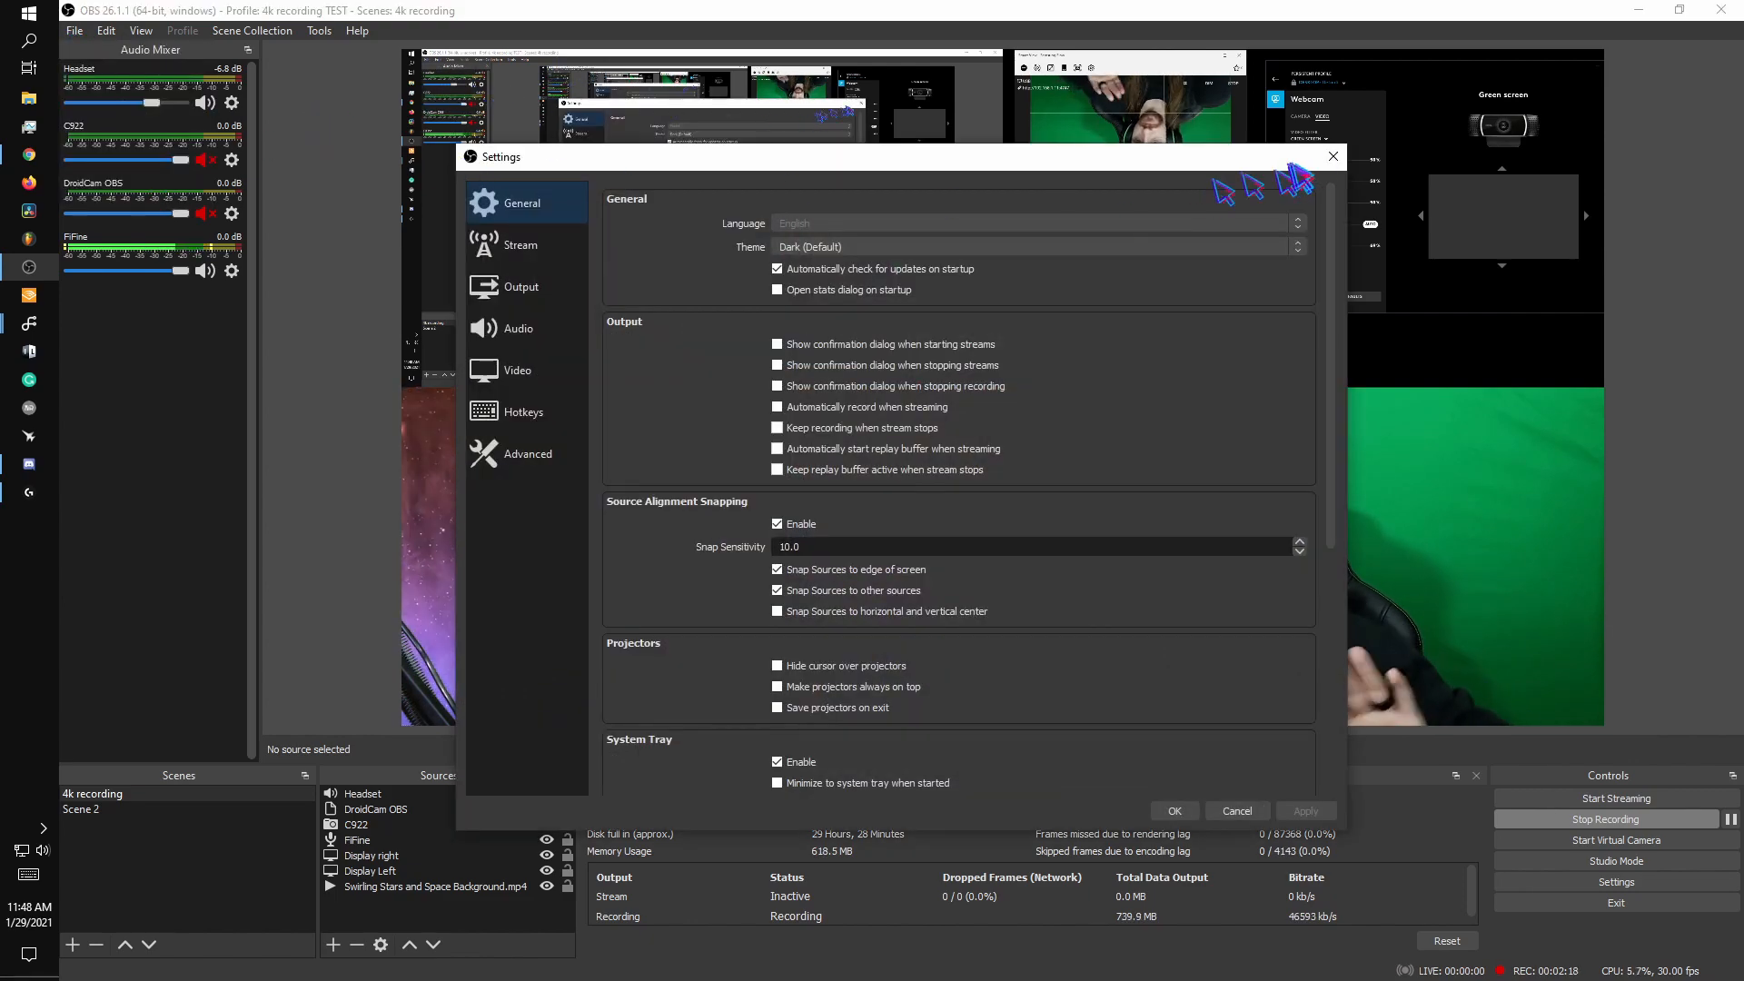
click(1332, 157)
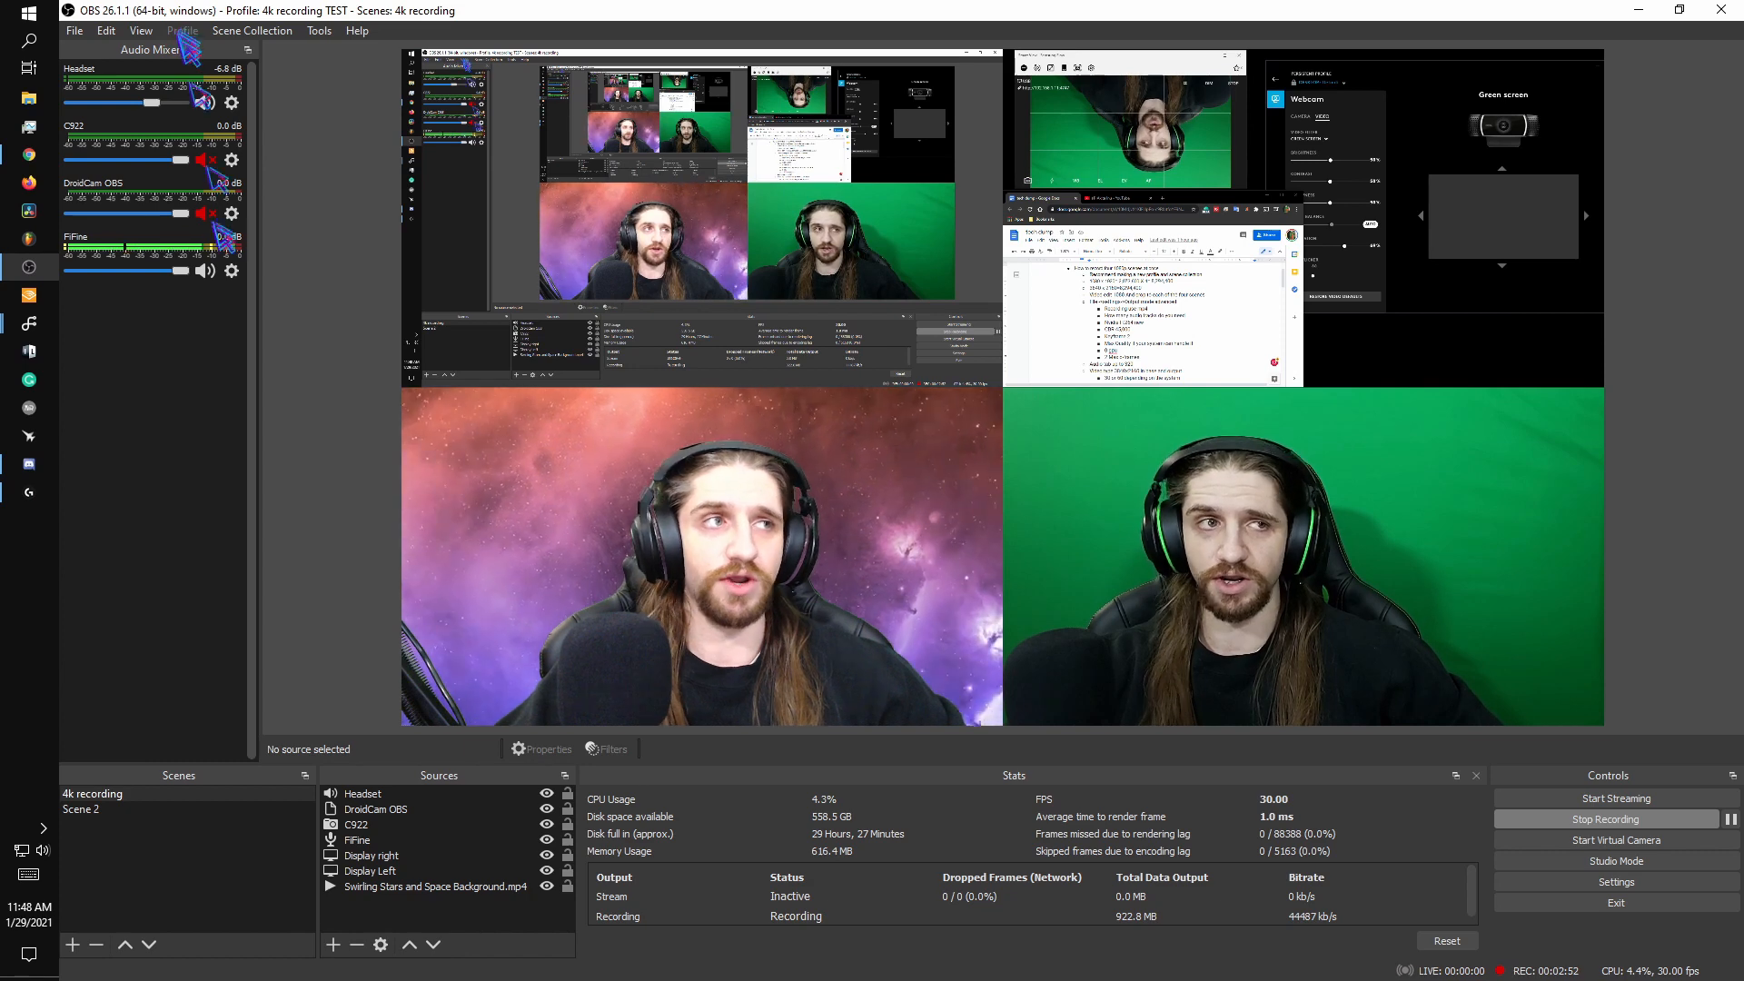
click(272, 36)
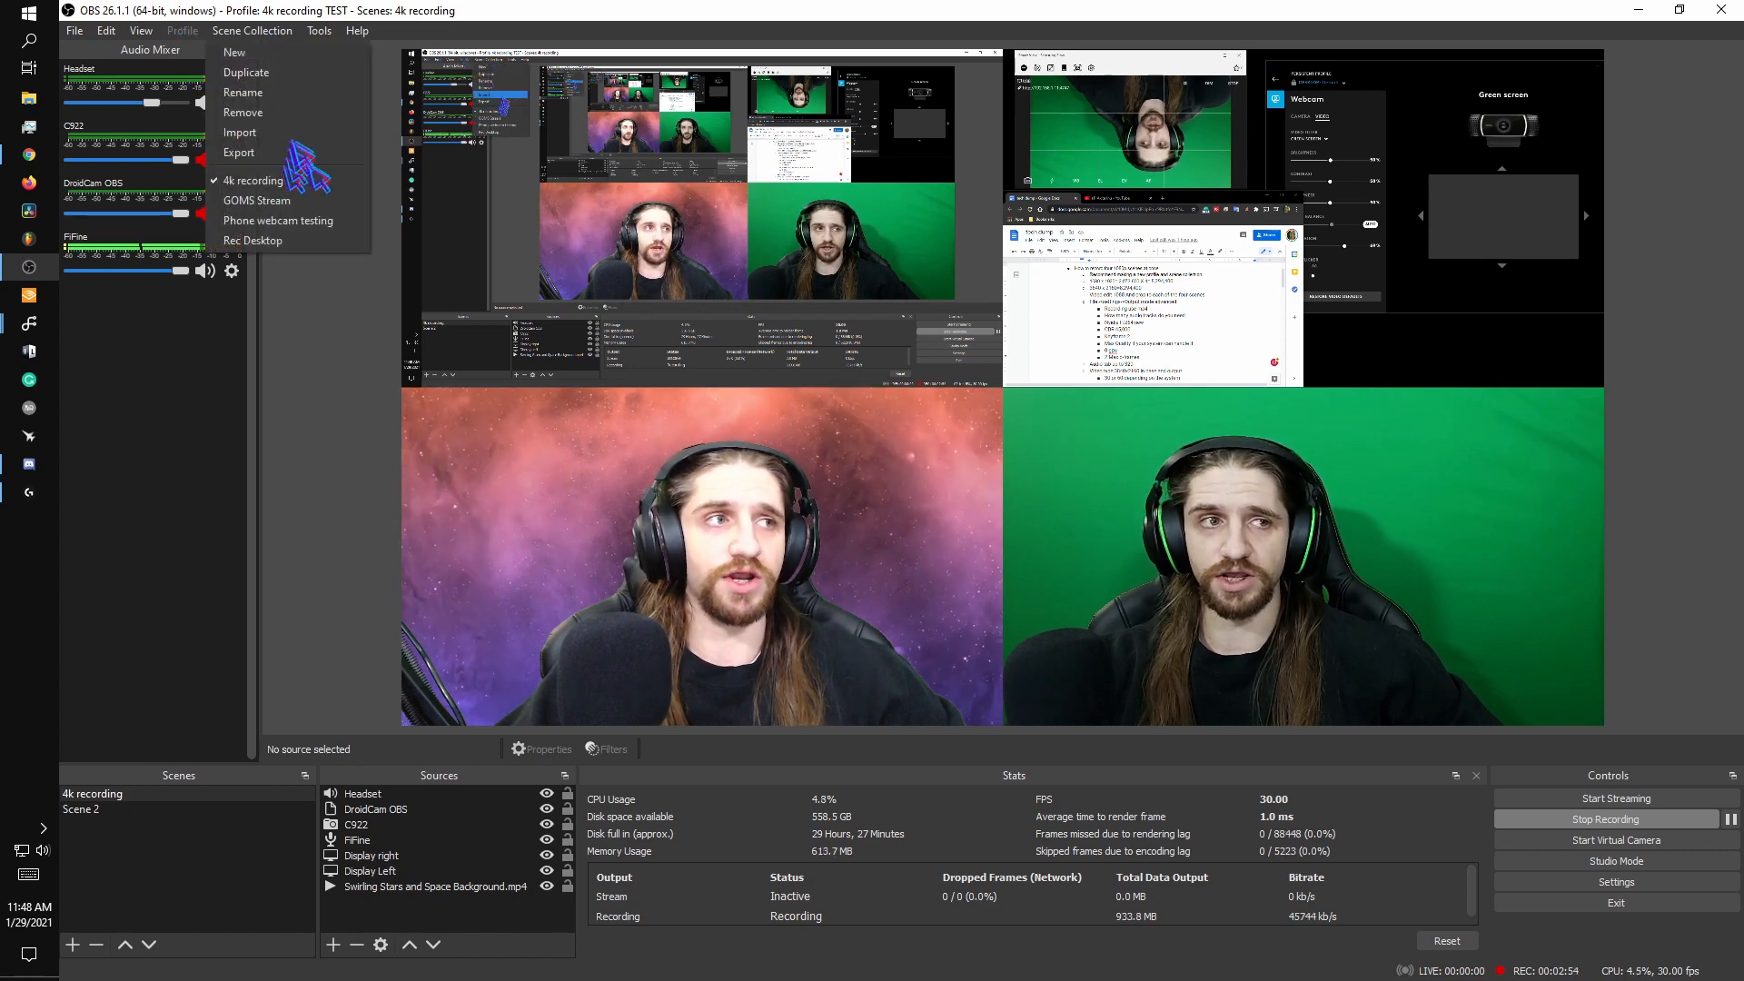
click(307, 400)
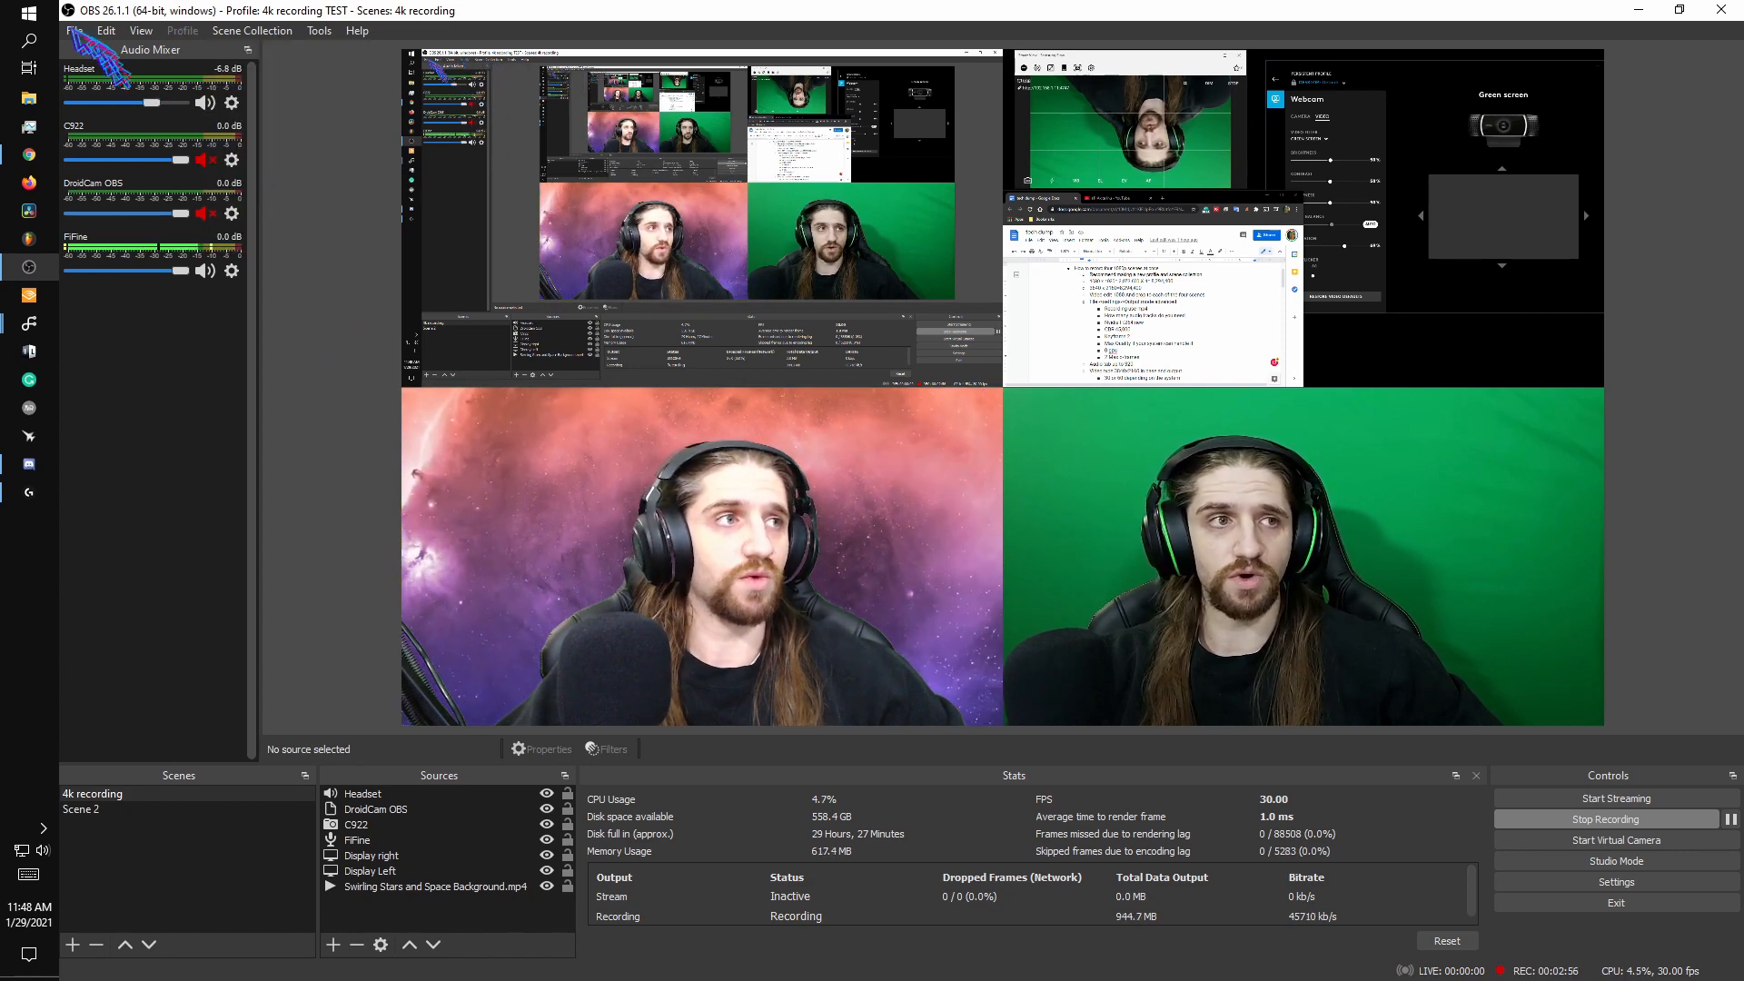
- Open the settings and review the stream options and the recording output configuration, including its audio tracks
click(74, 32)
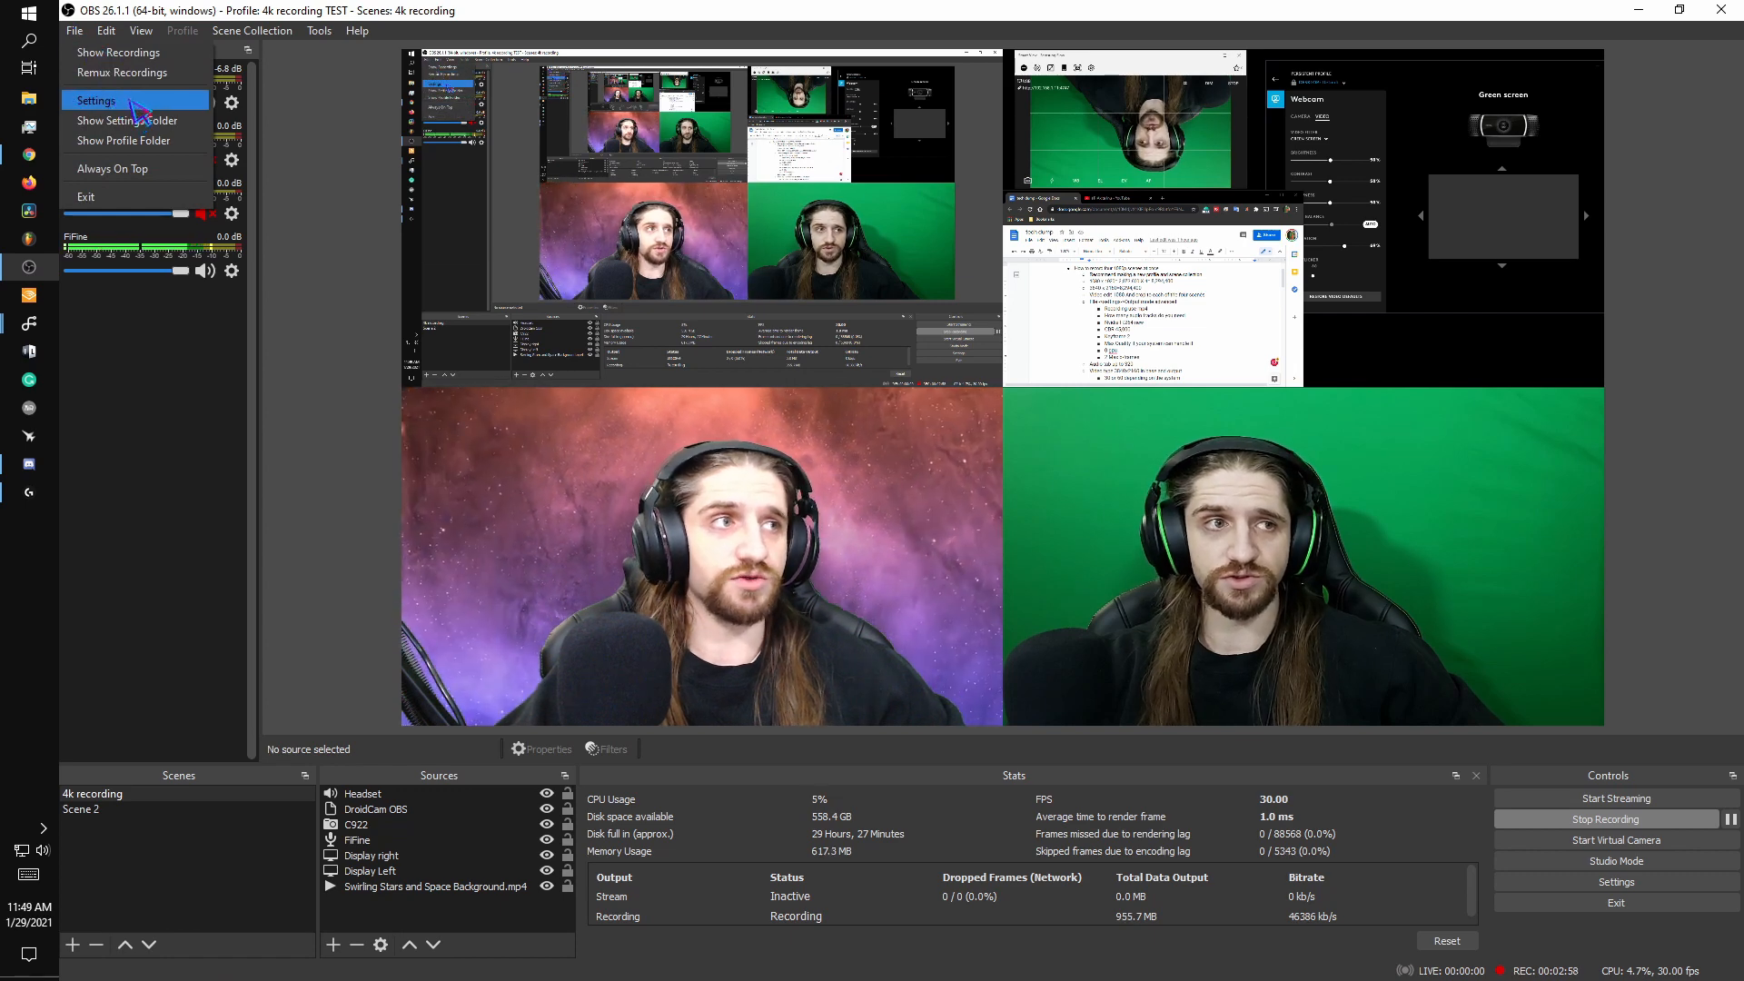
click(132, 102)
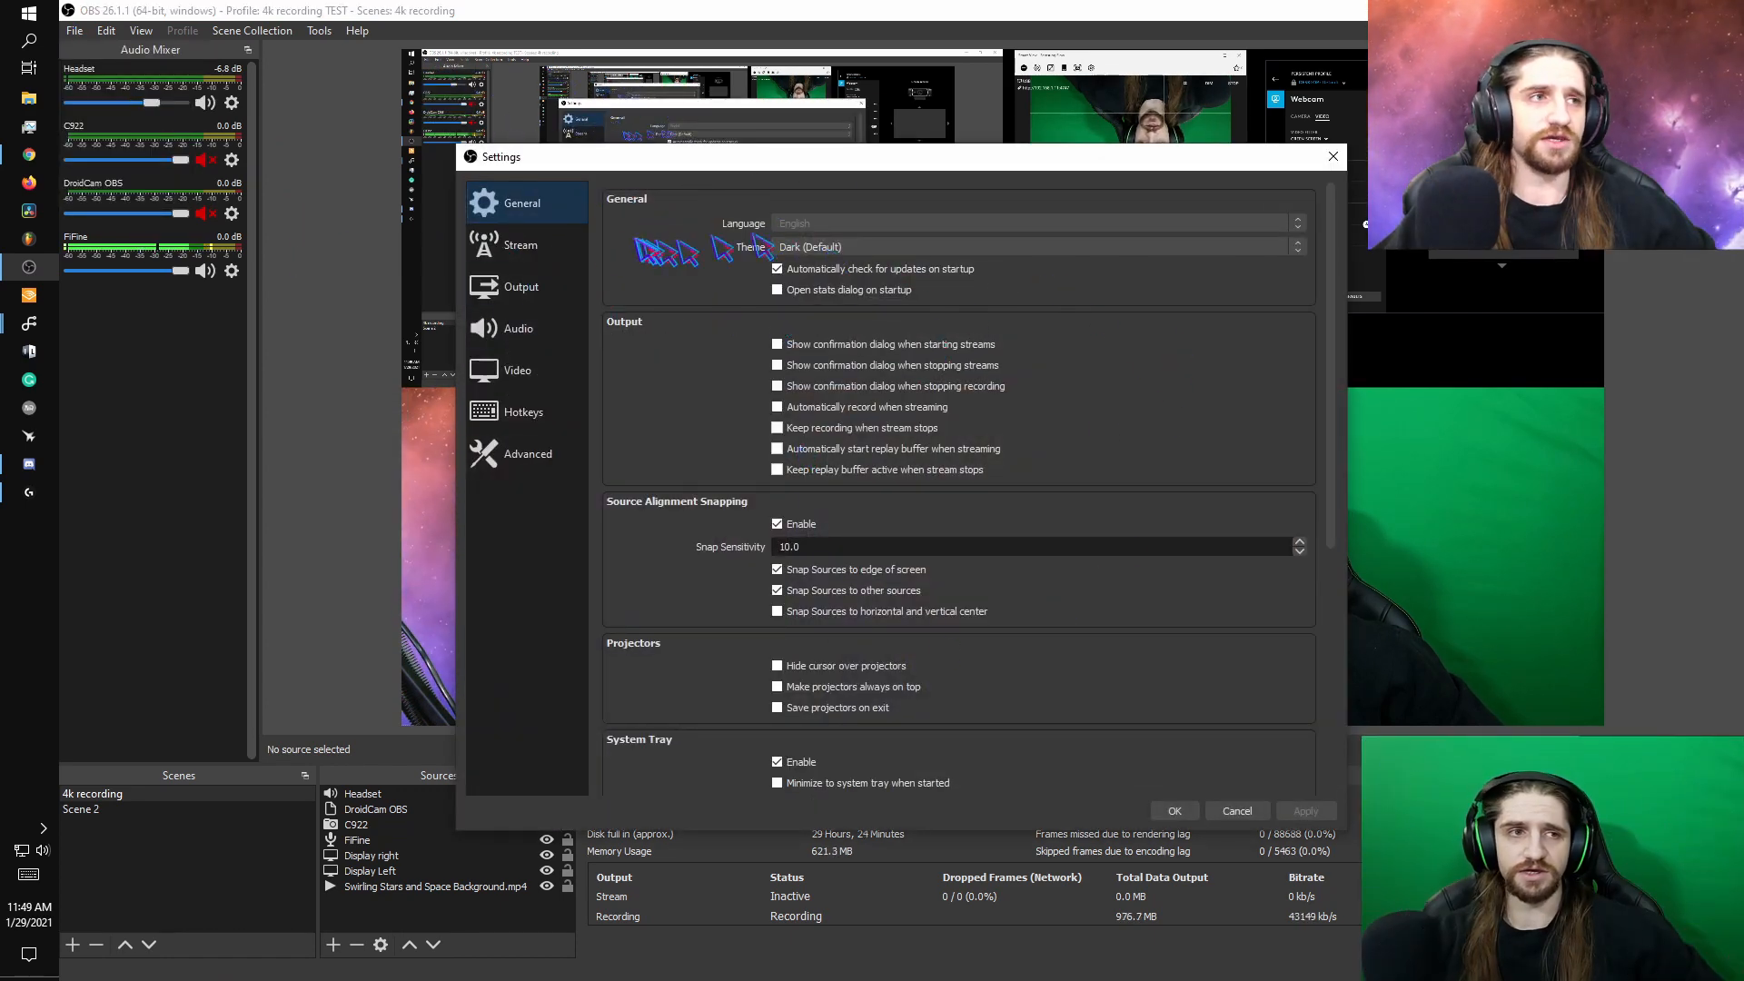
click(552, 262)
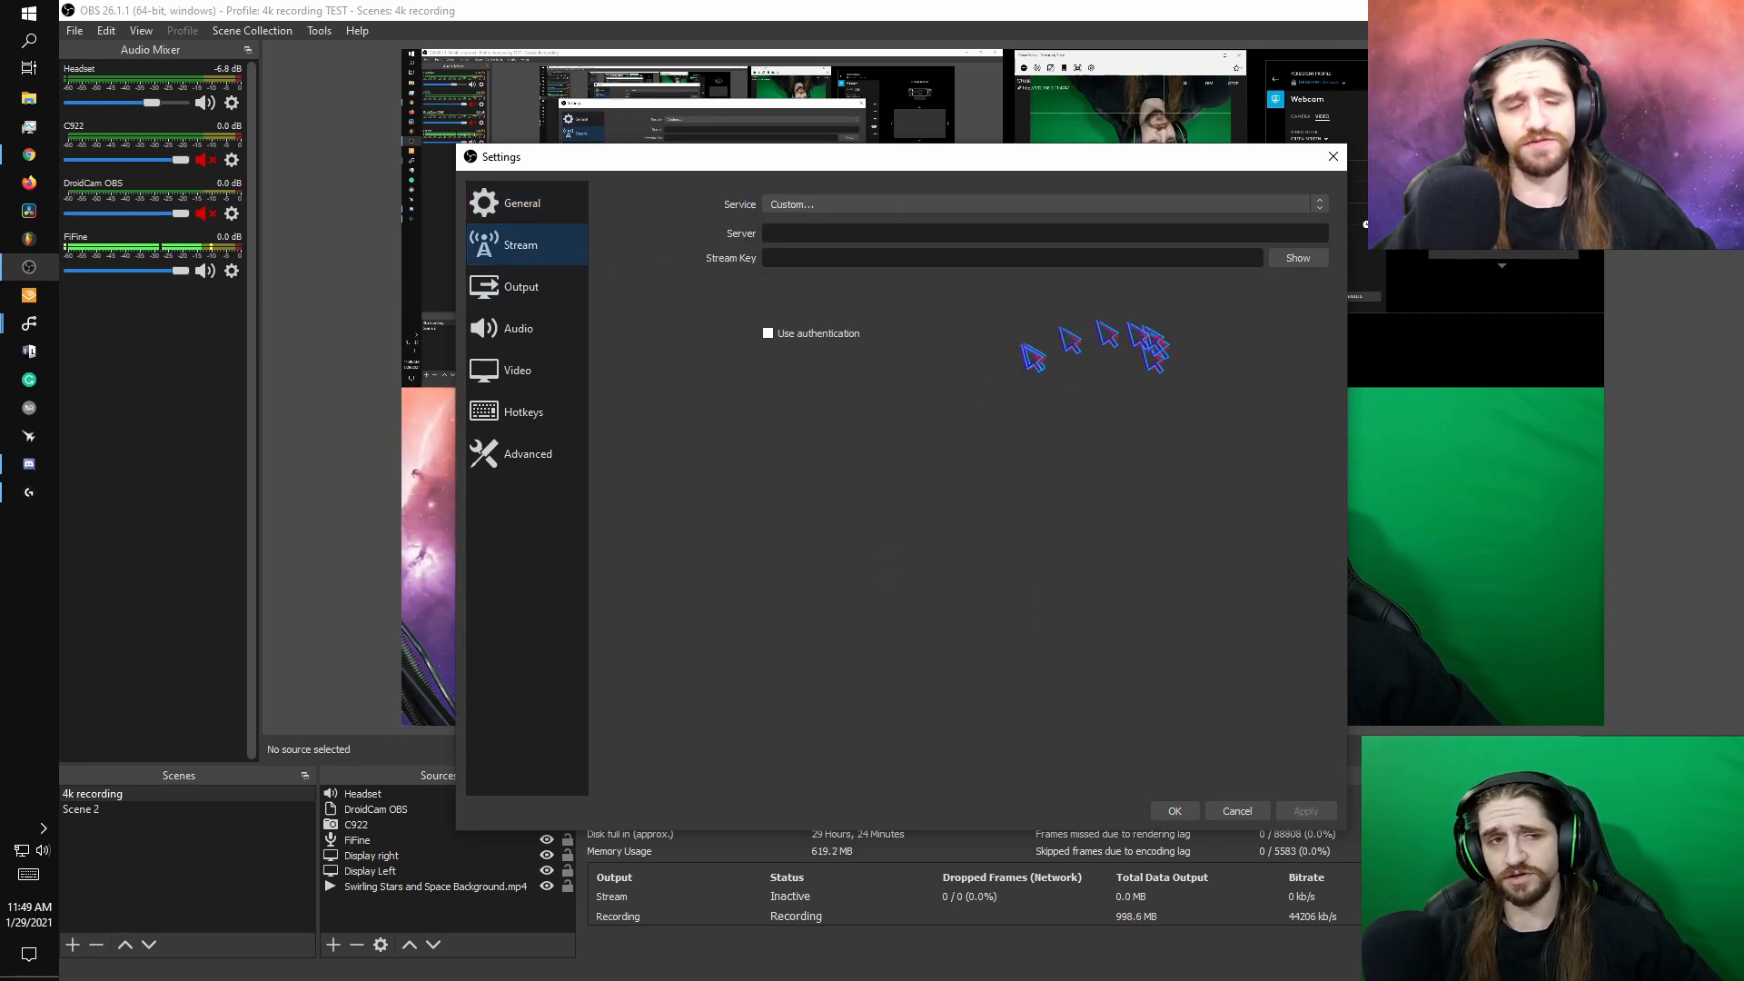
click(543, 301)
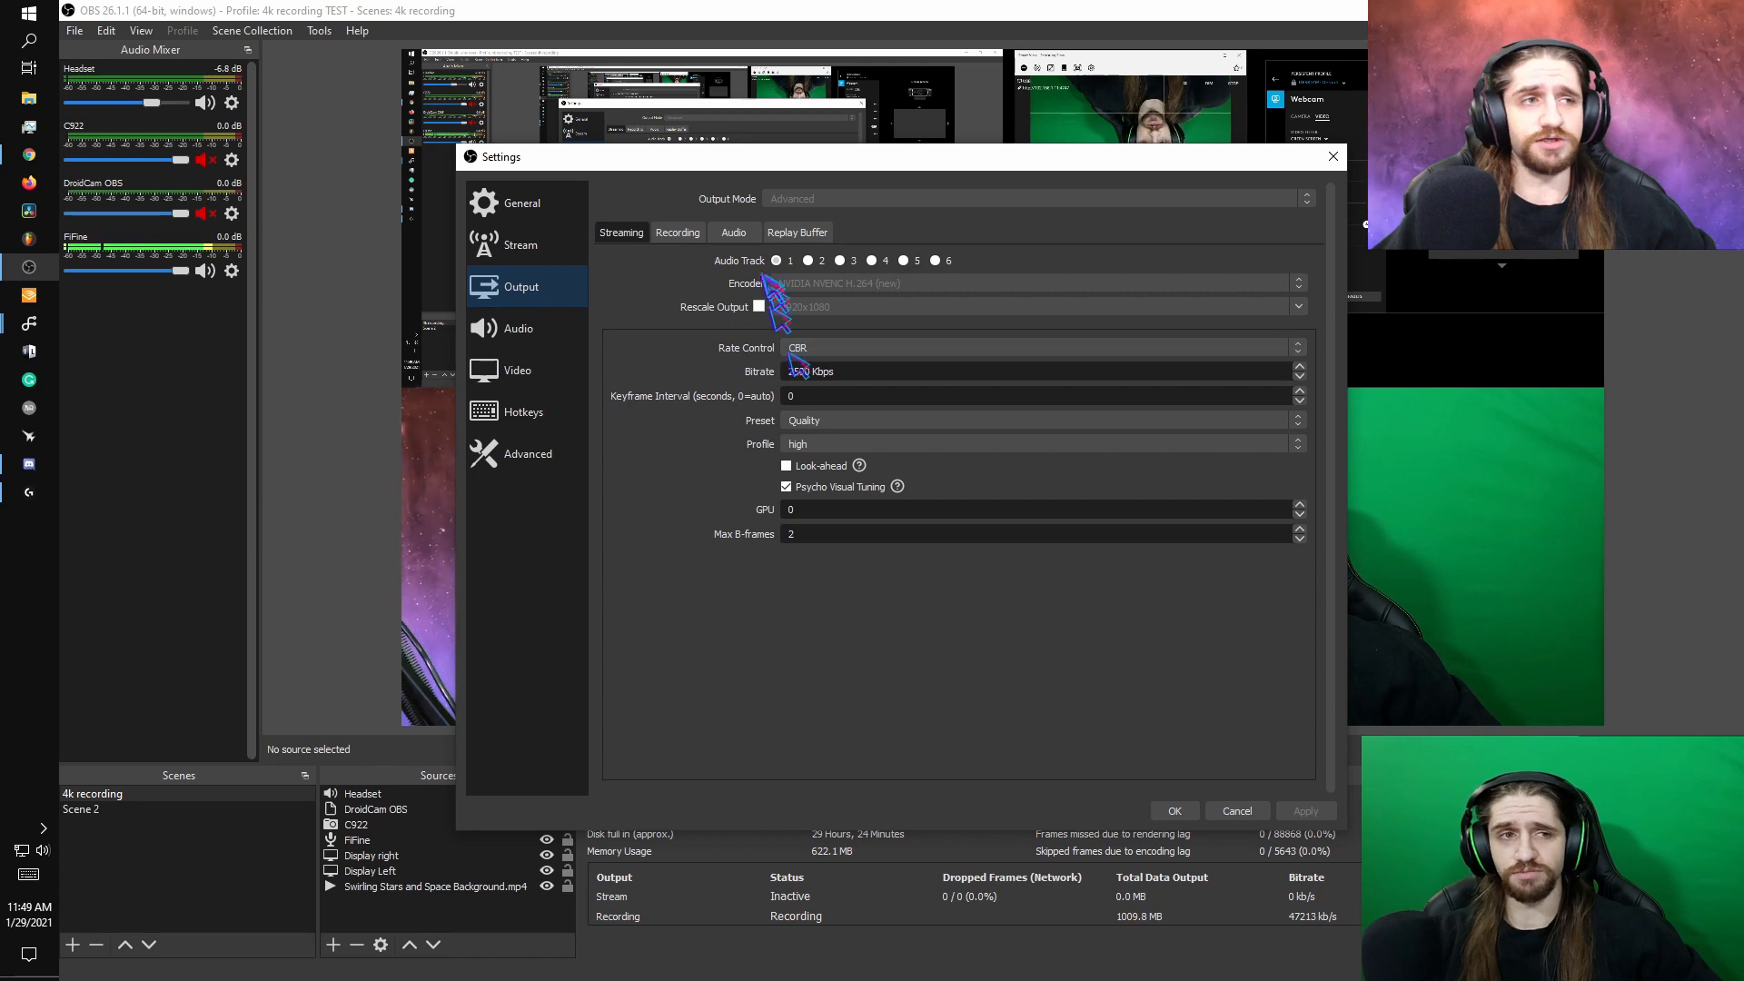
click(678, 232)
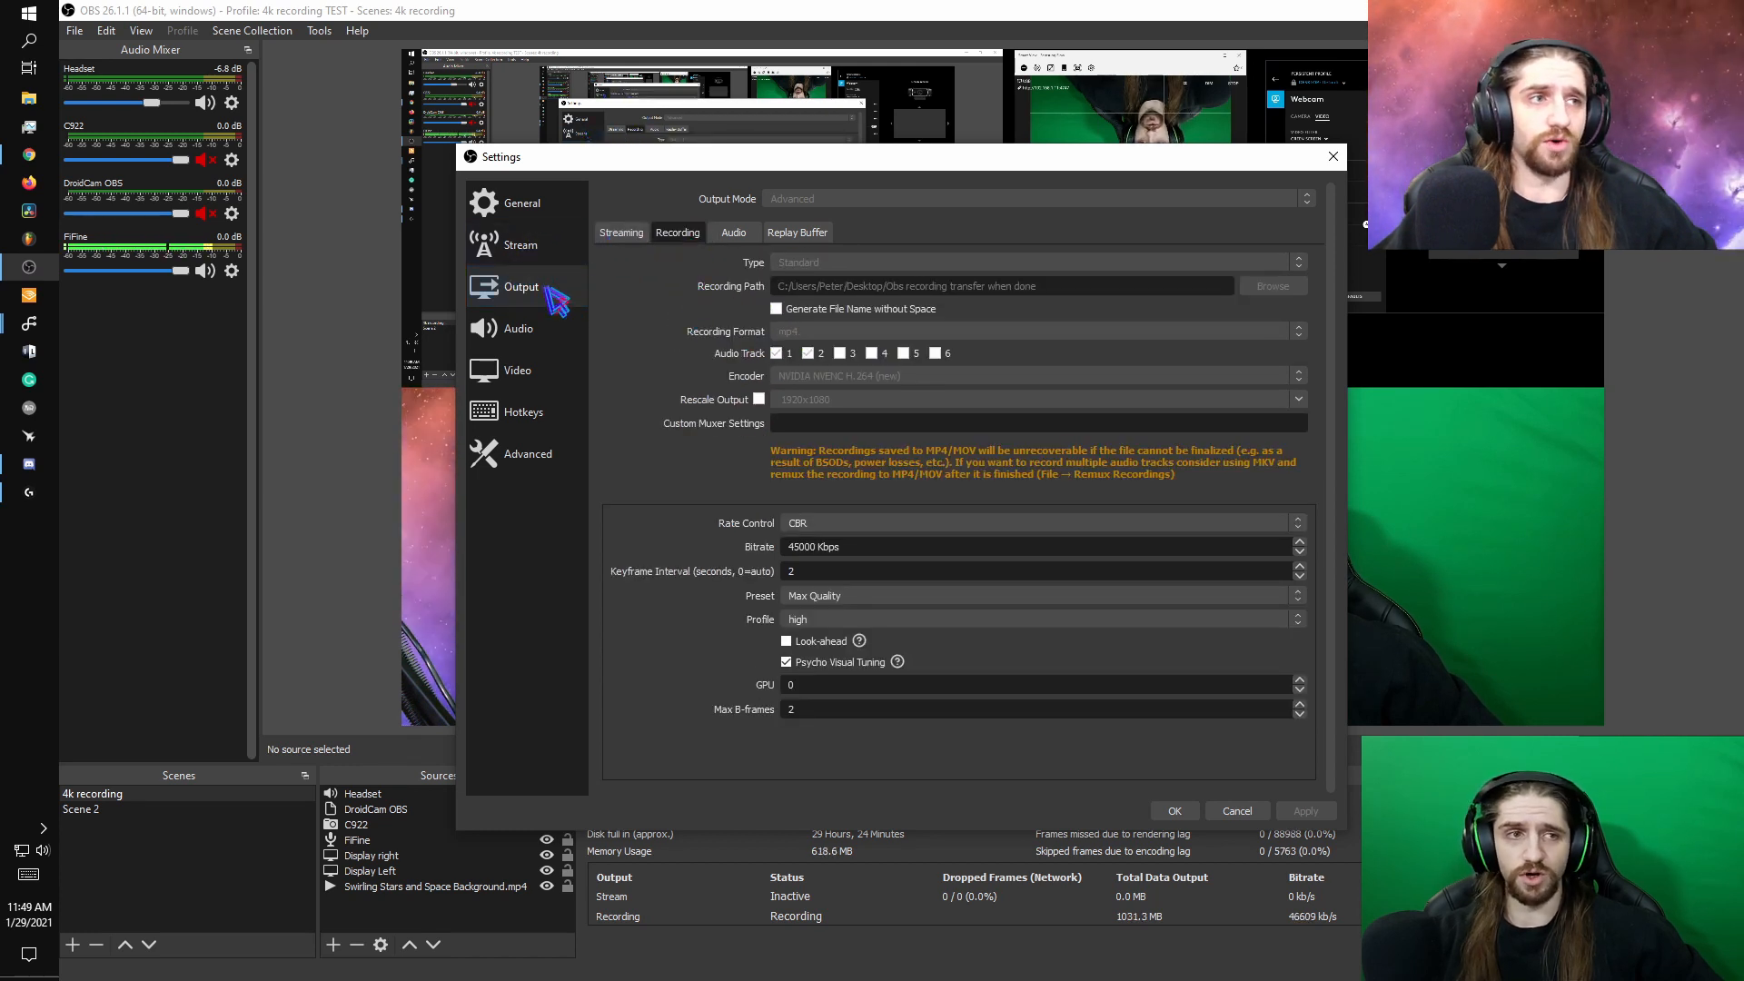
click(621, 232)
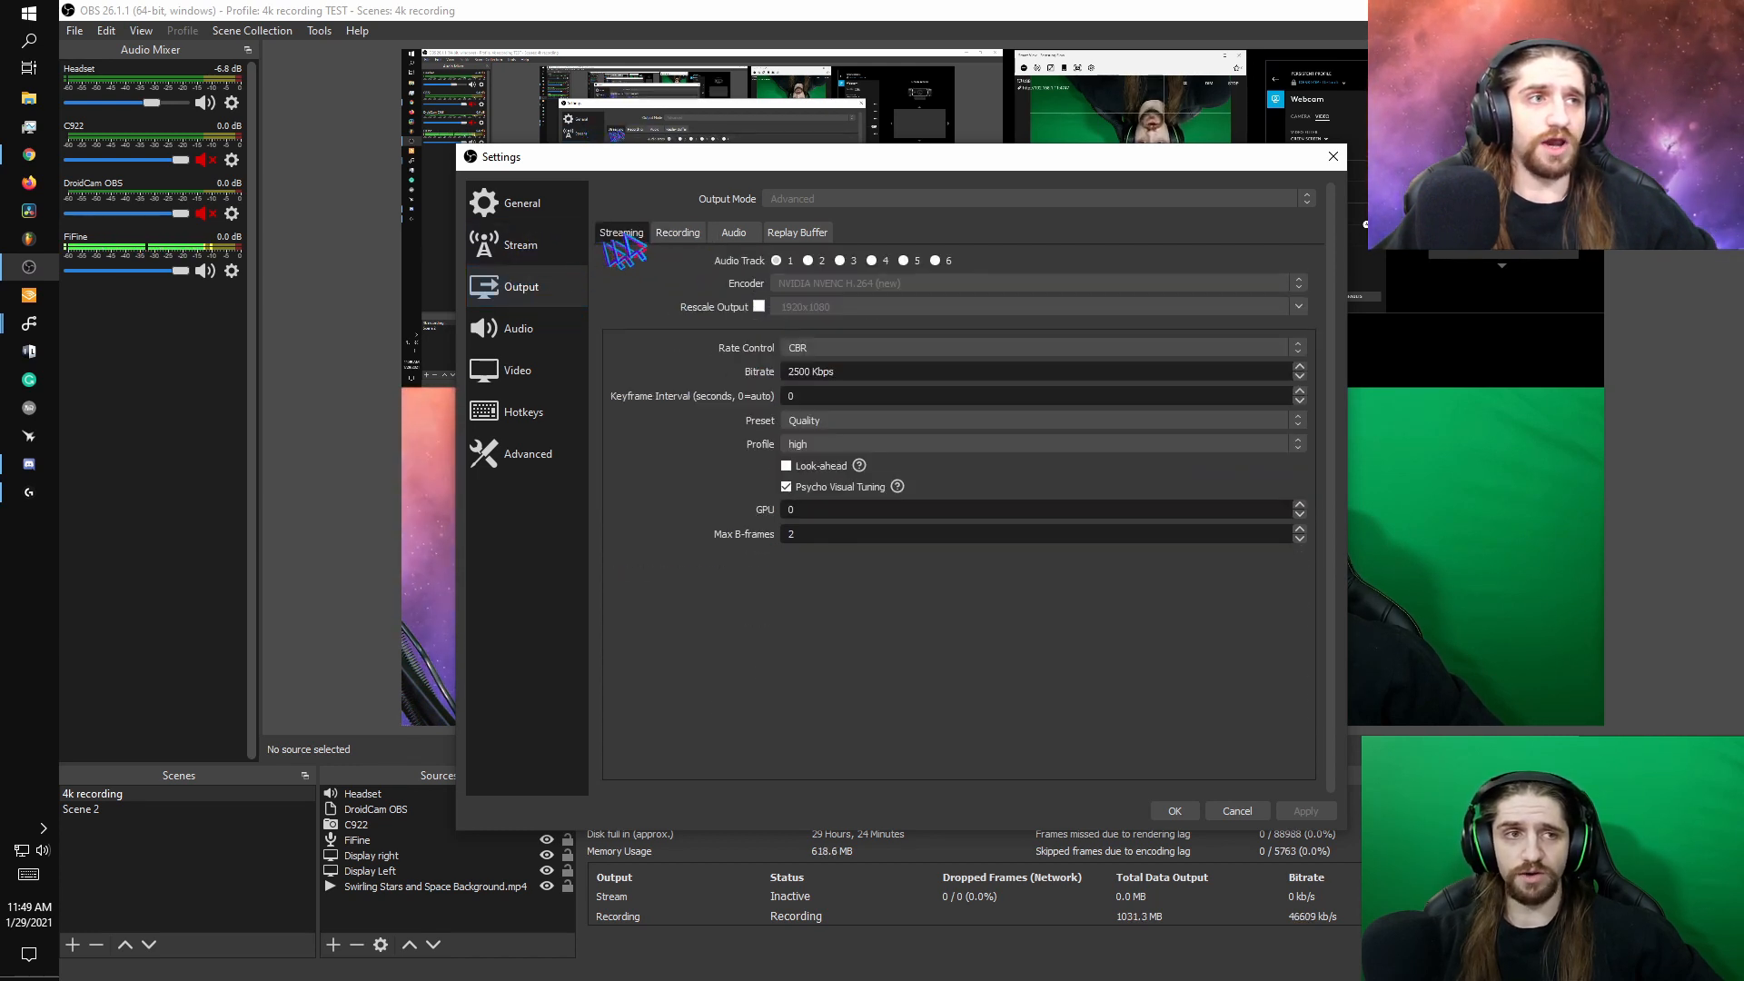
click(679, 232)
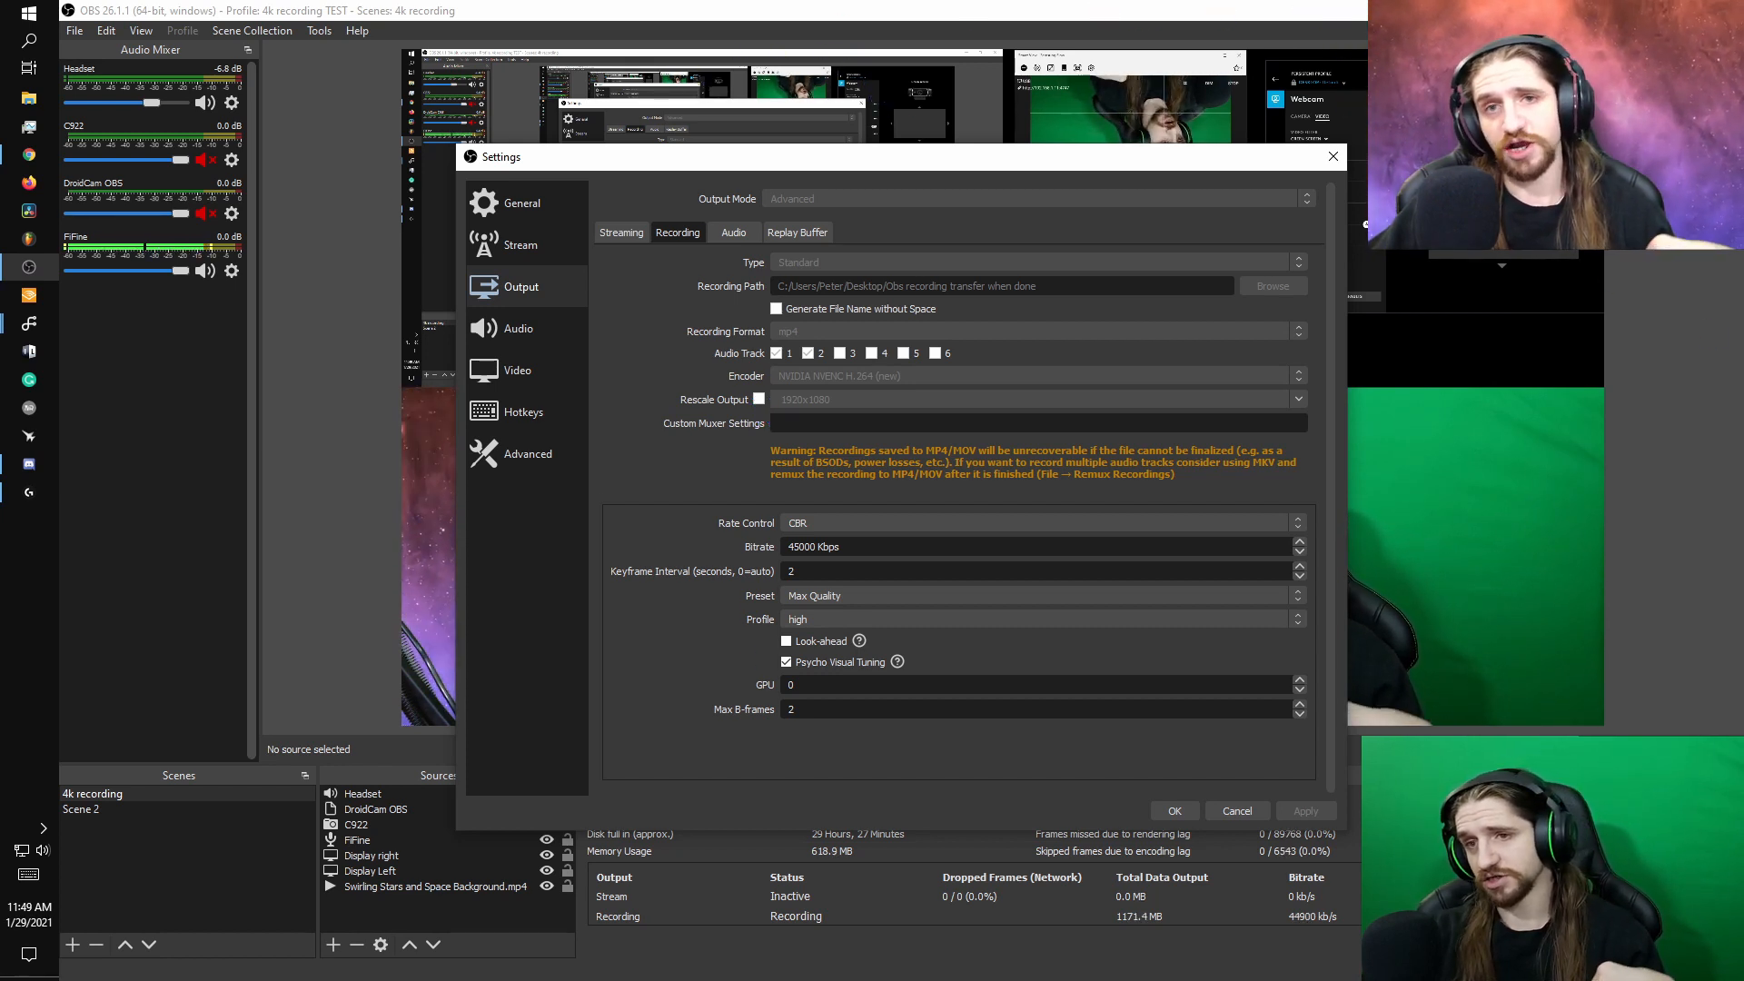
key(alt+Tab)
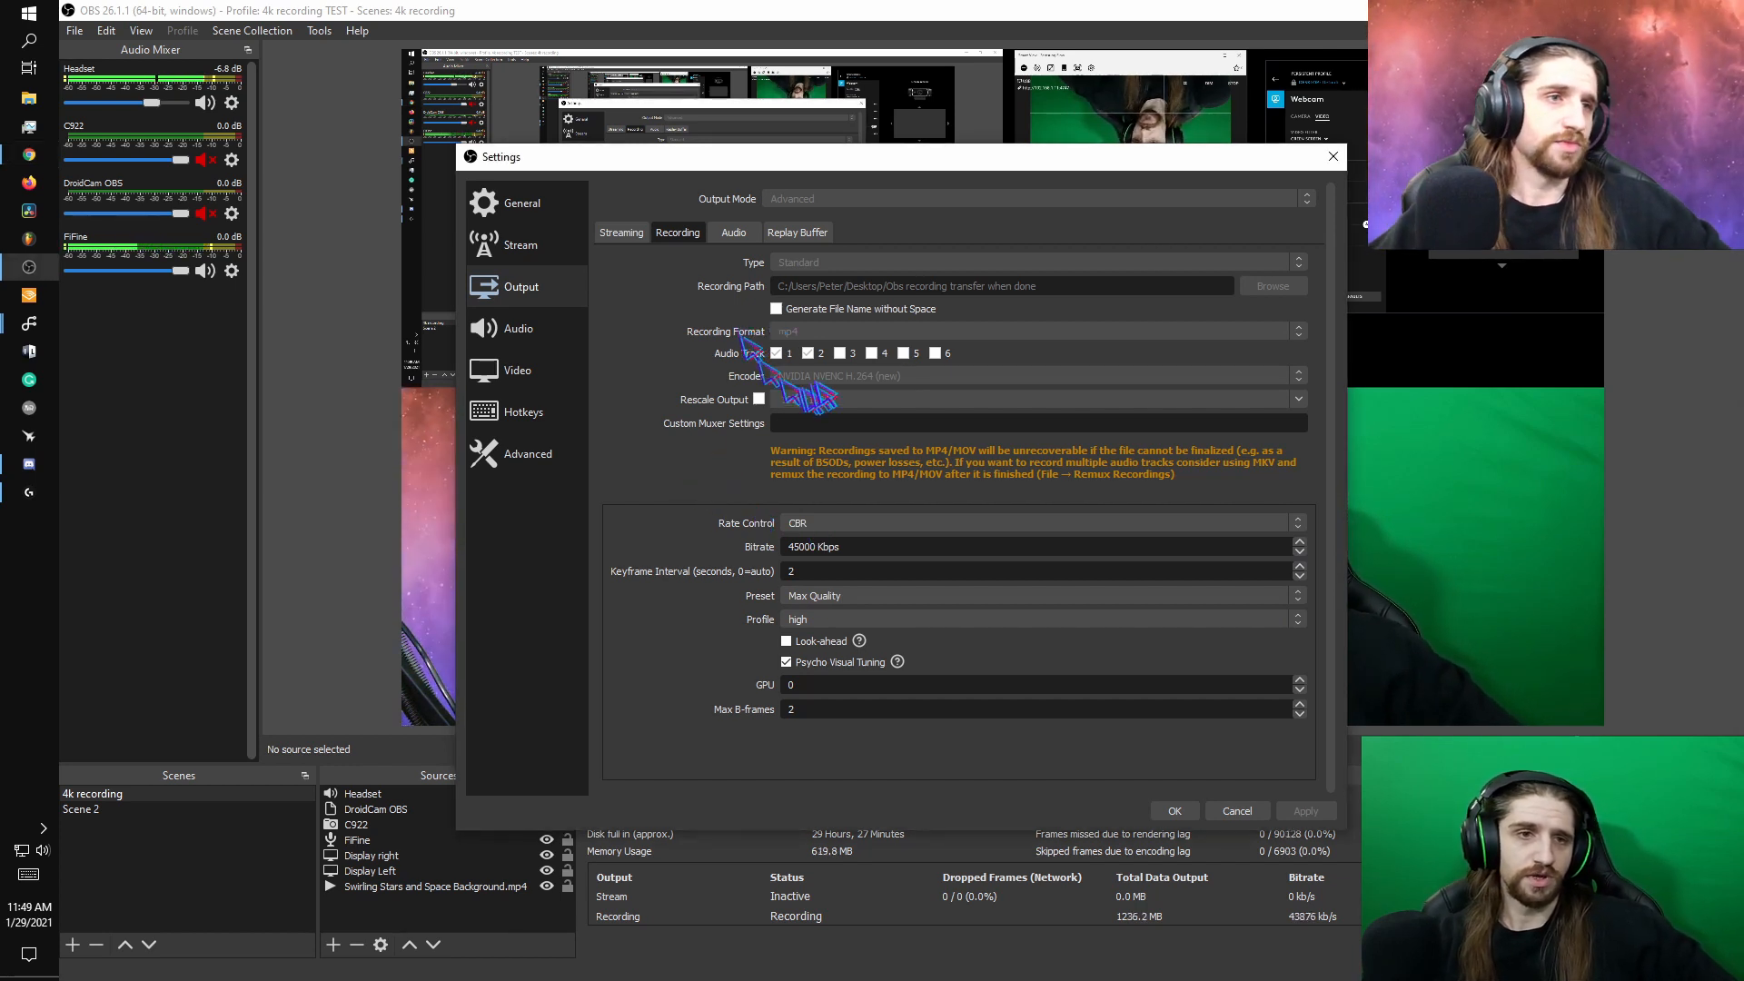
click(808, 353)
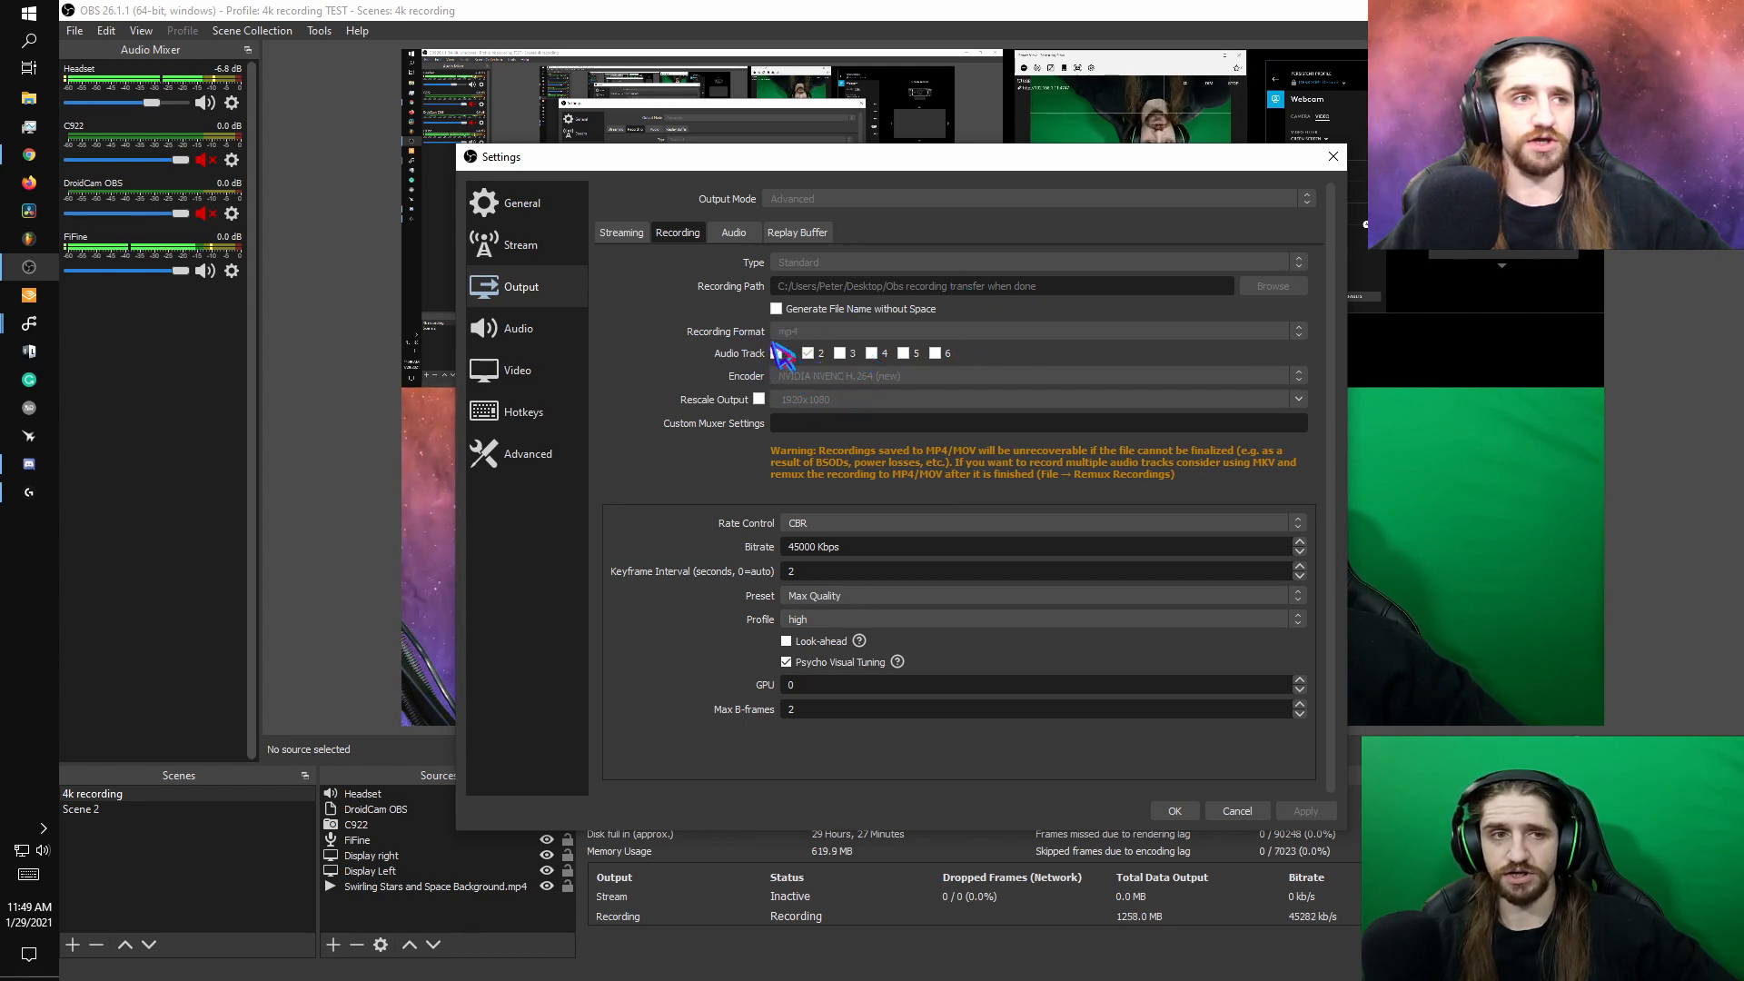
click(777, 353)
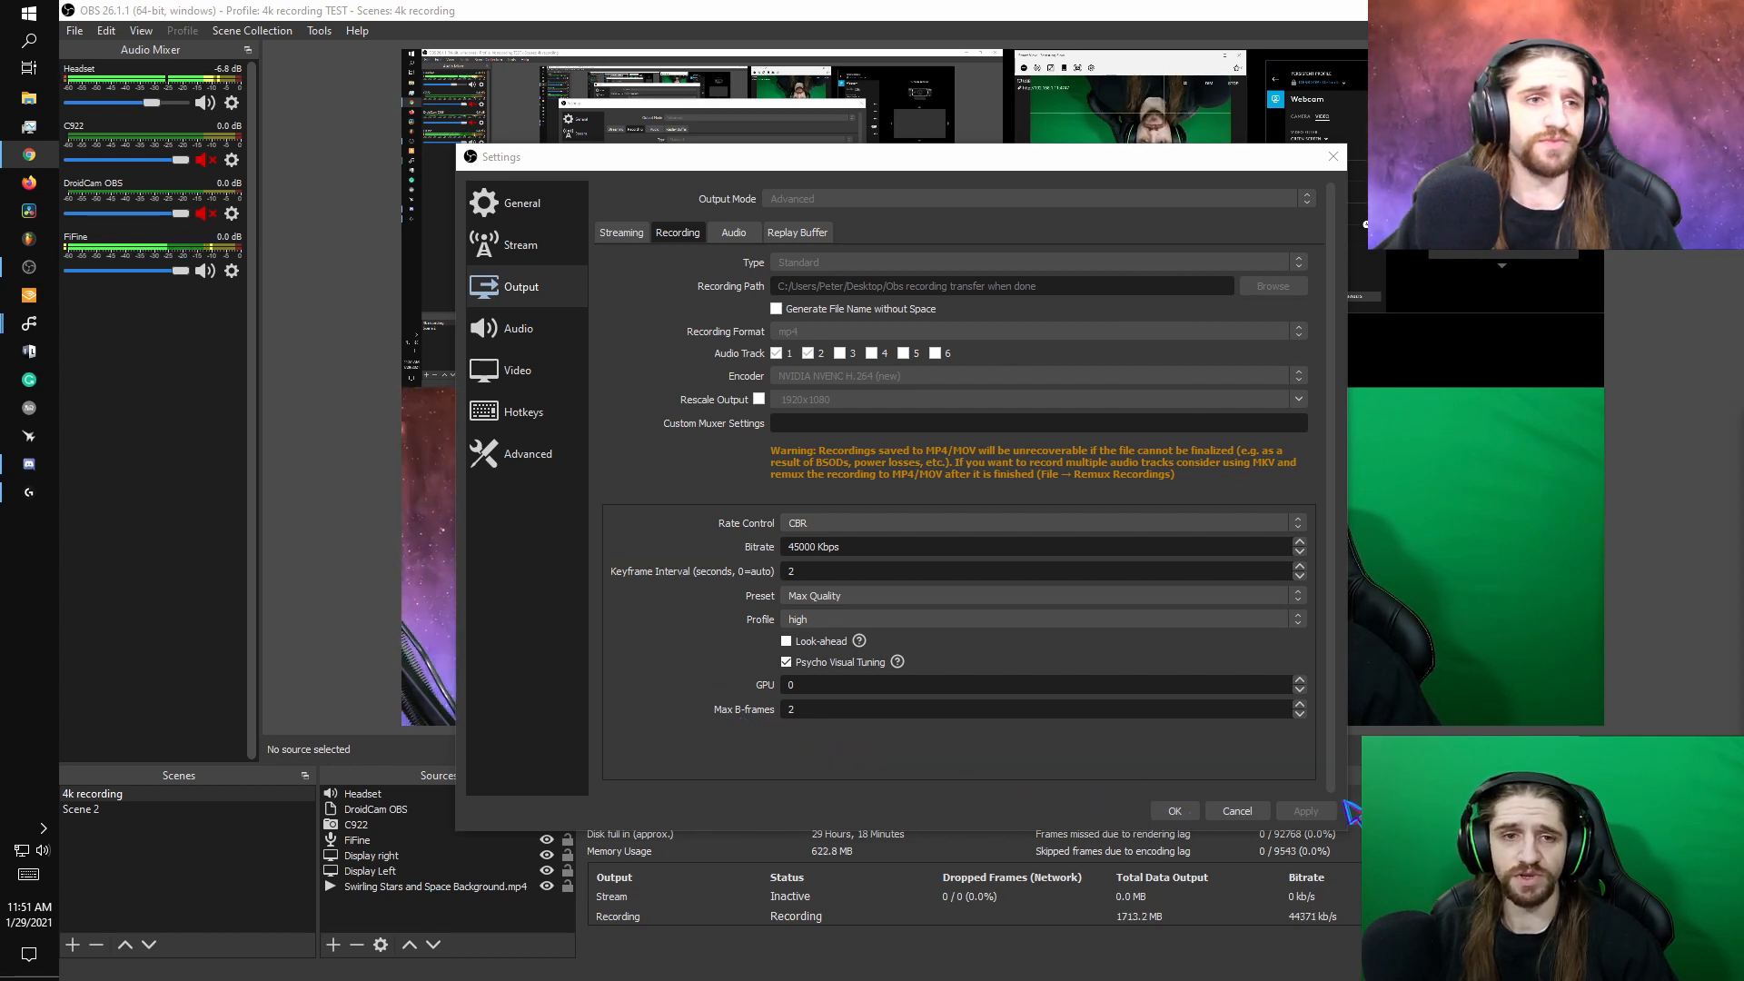
- Review the audio track bitrates, the global audio devices and the video resolution settings
click(733, 234)
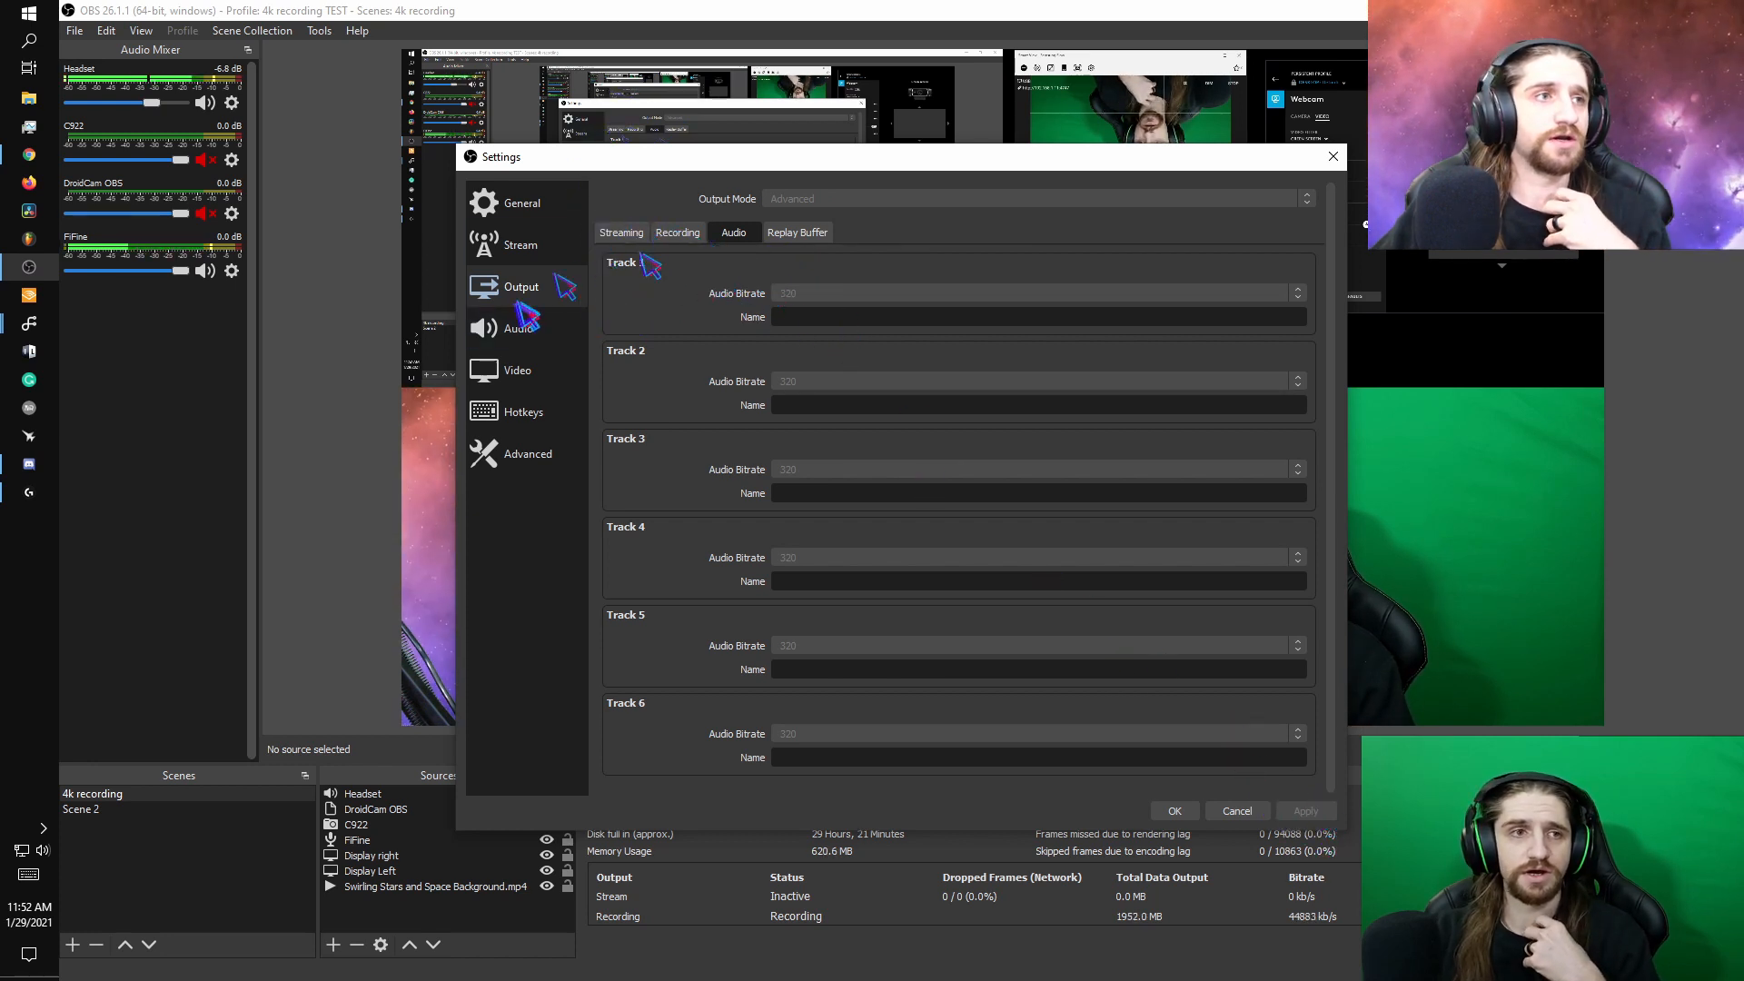
click(538, 333)
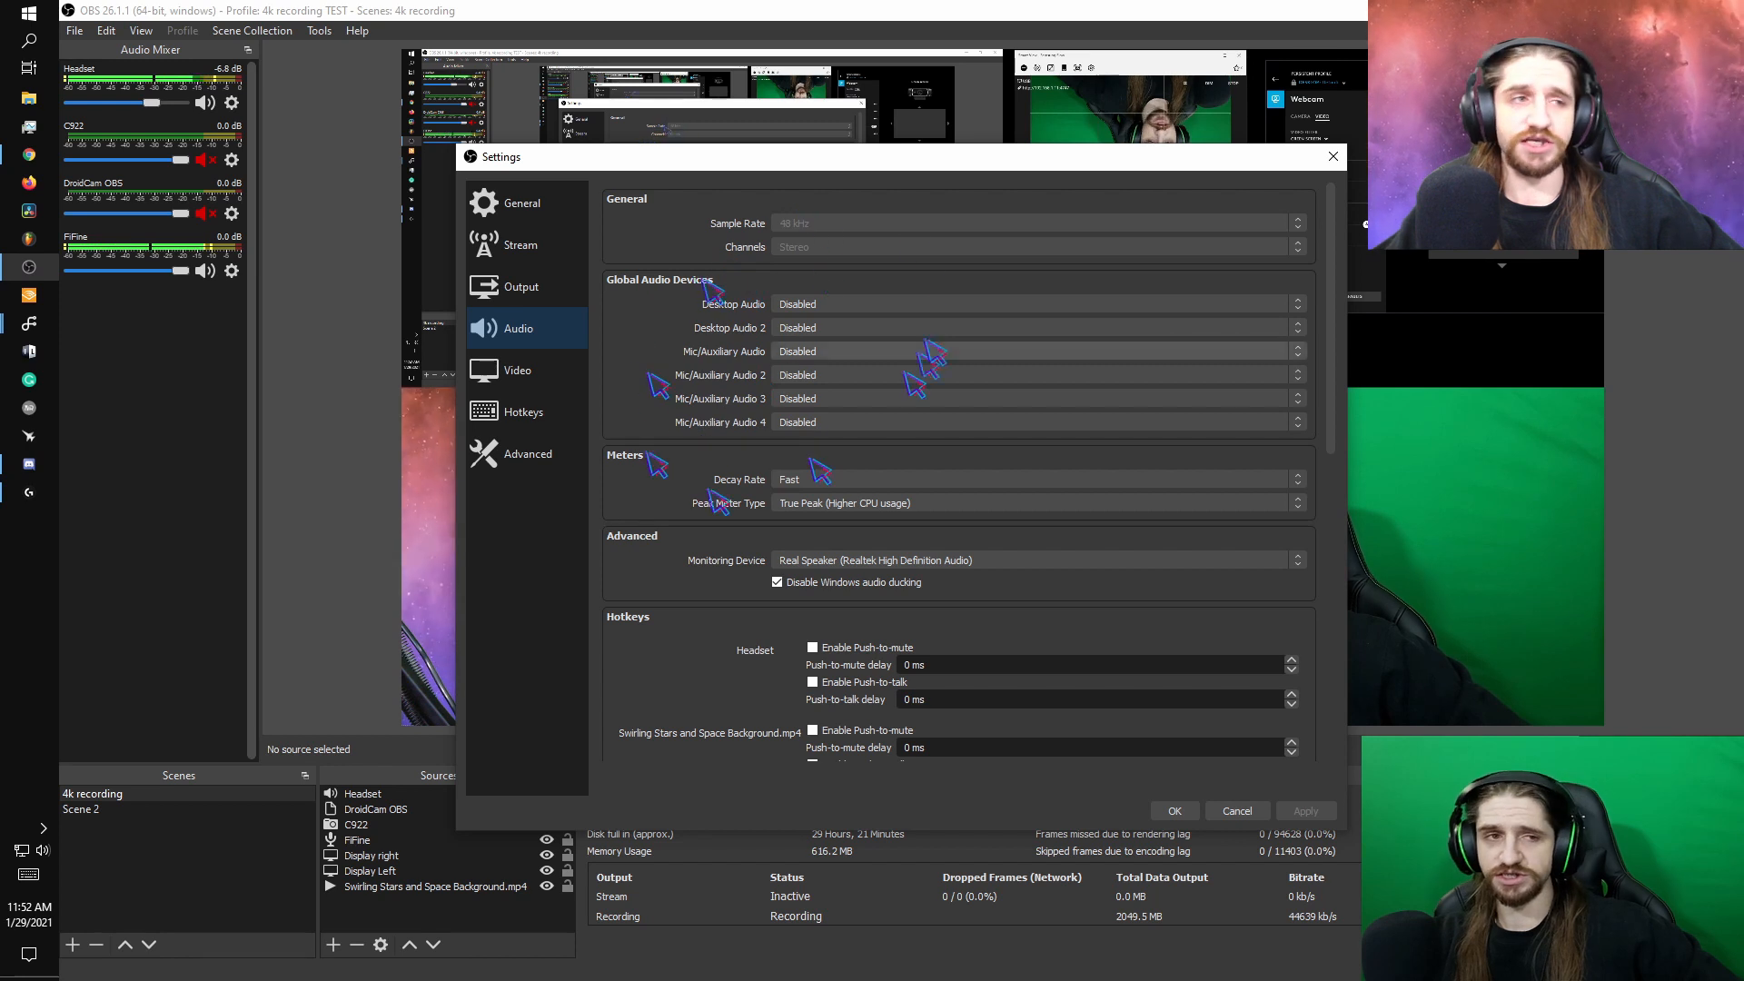
click(532, 370)
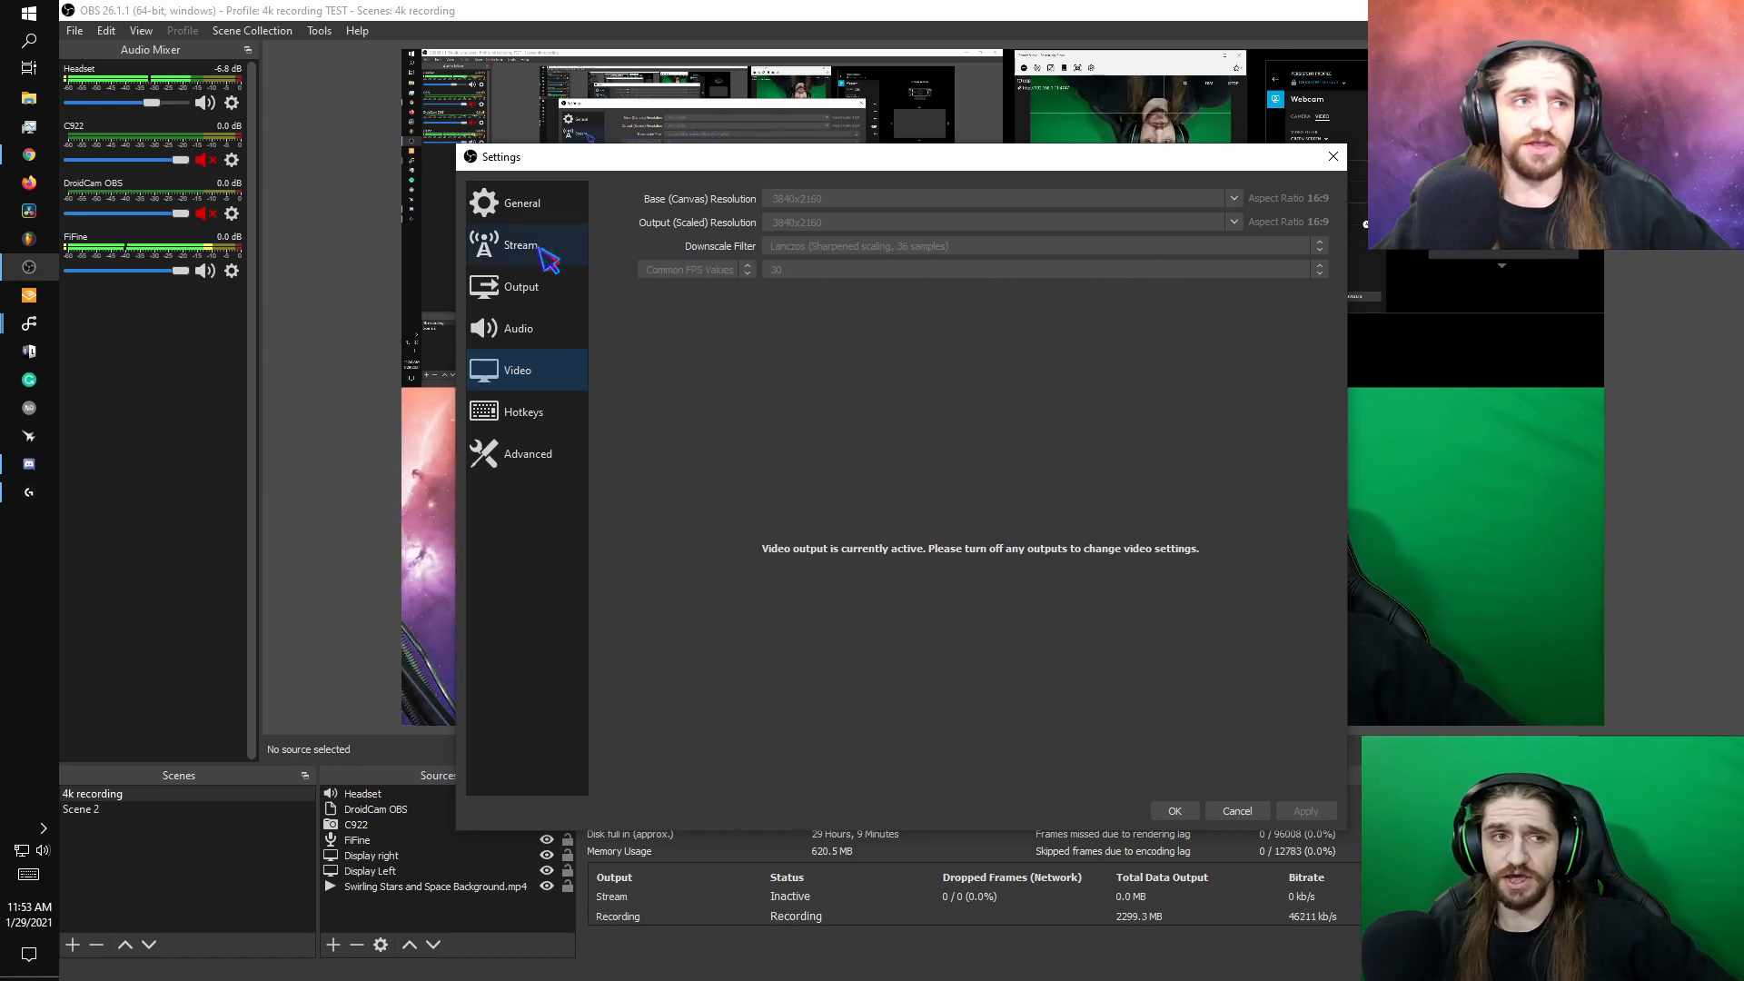
- Compare the recording encoder's bitrate and quality settings with the canvas and output resolution settings
click(544, 286)
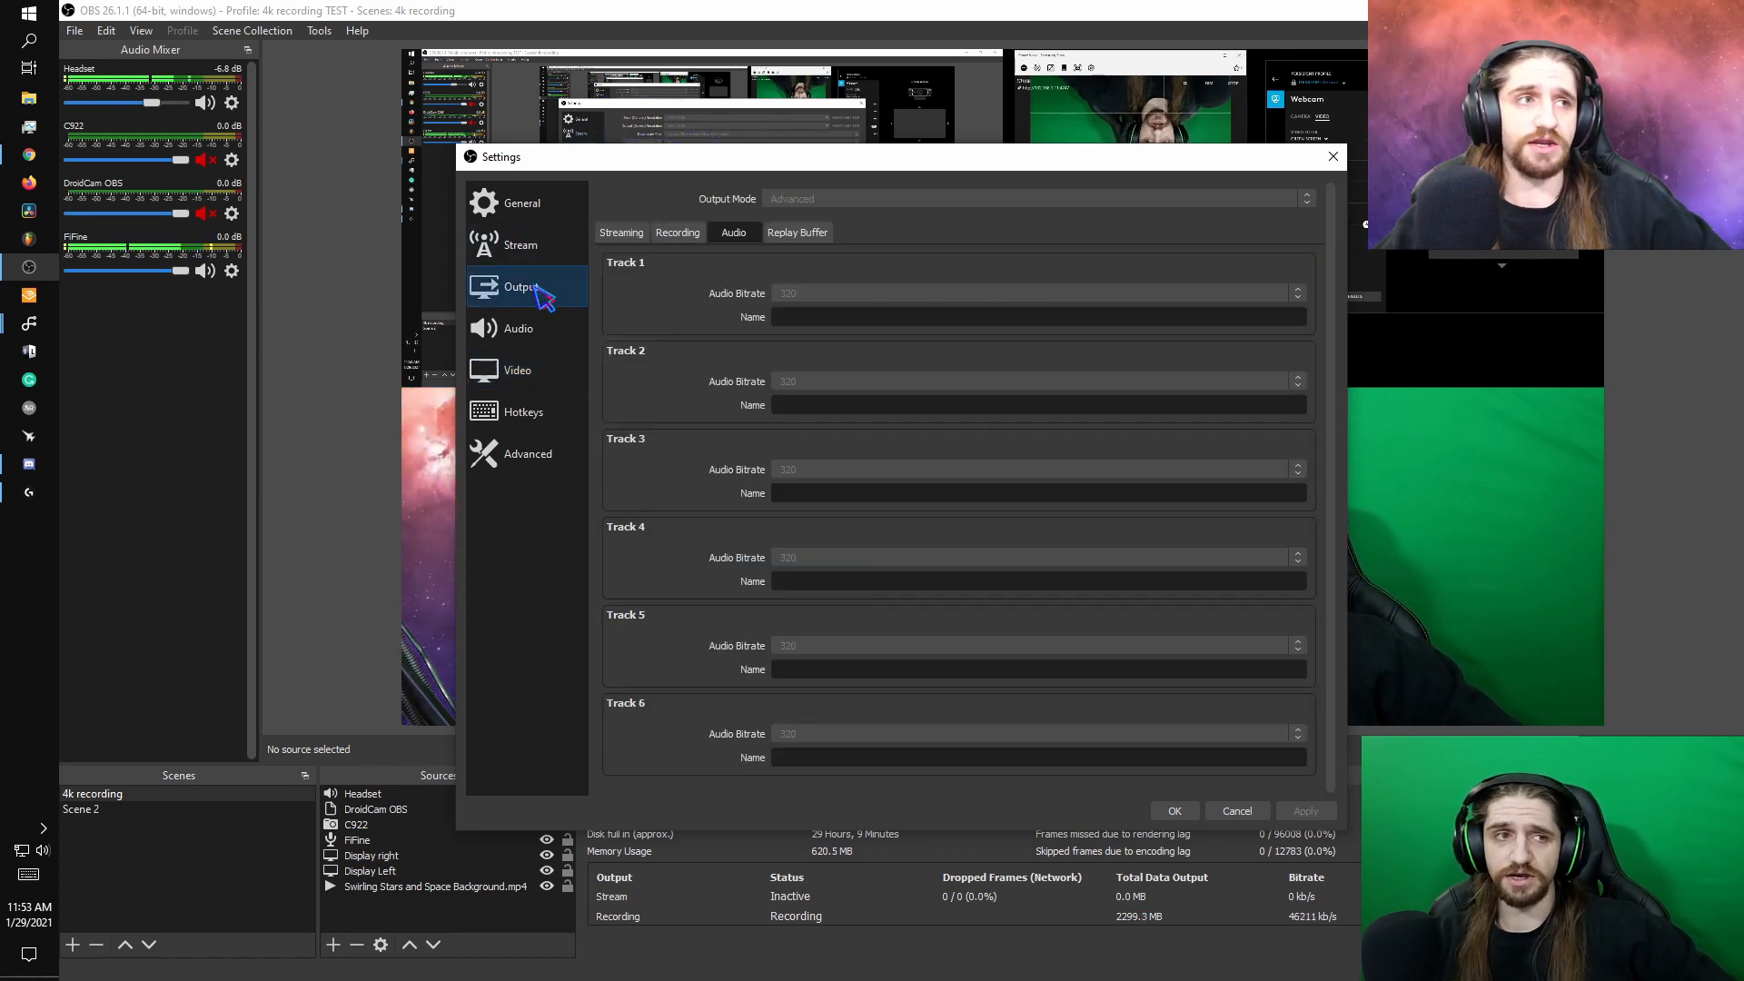
click(672, 233)
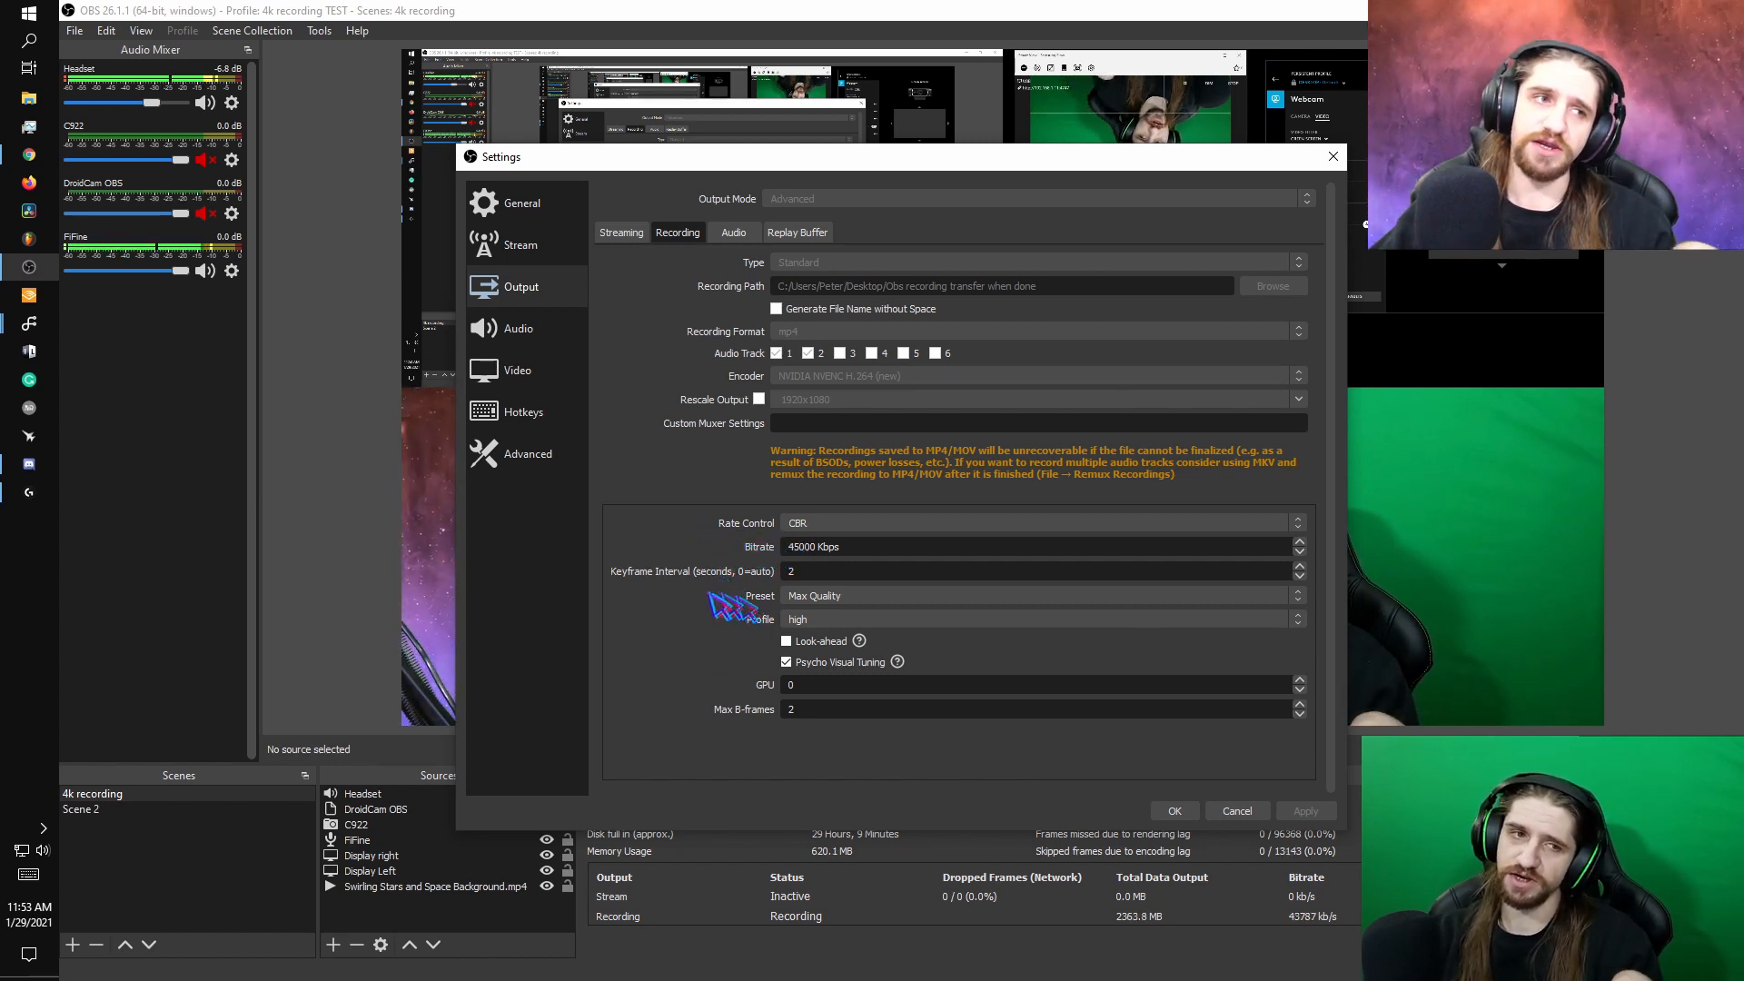
click(517, 369)
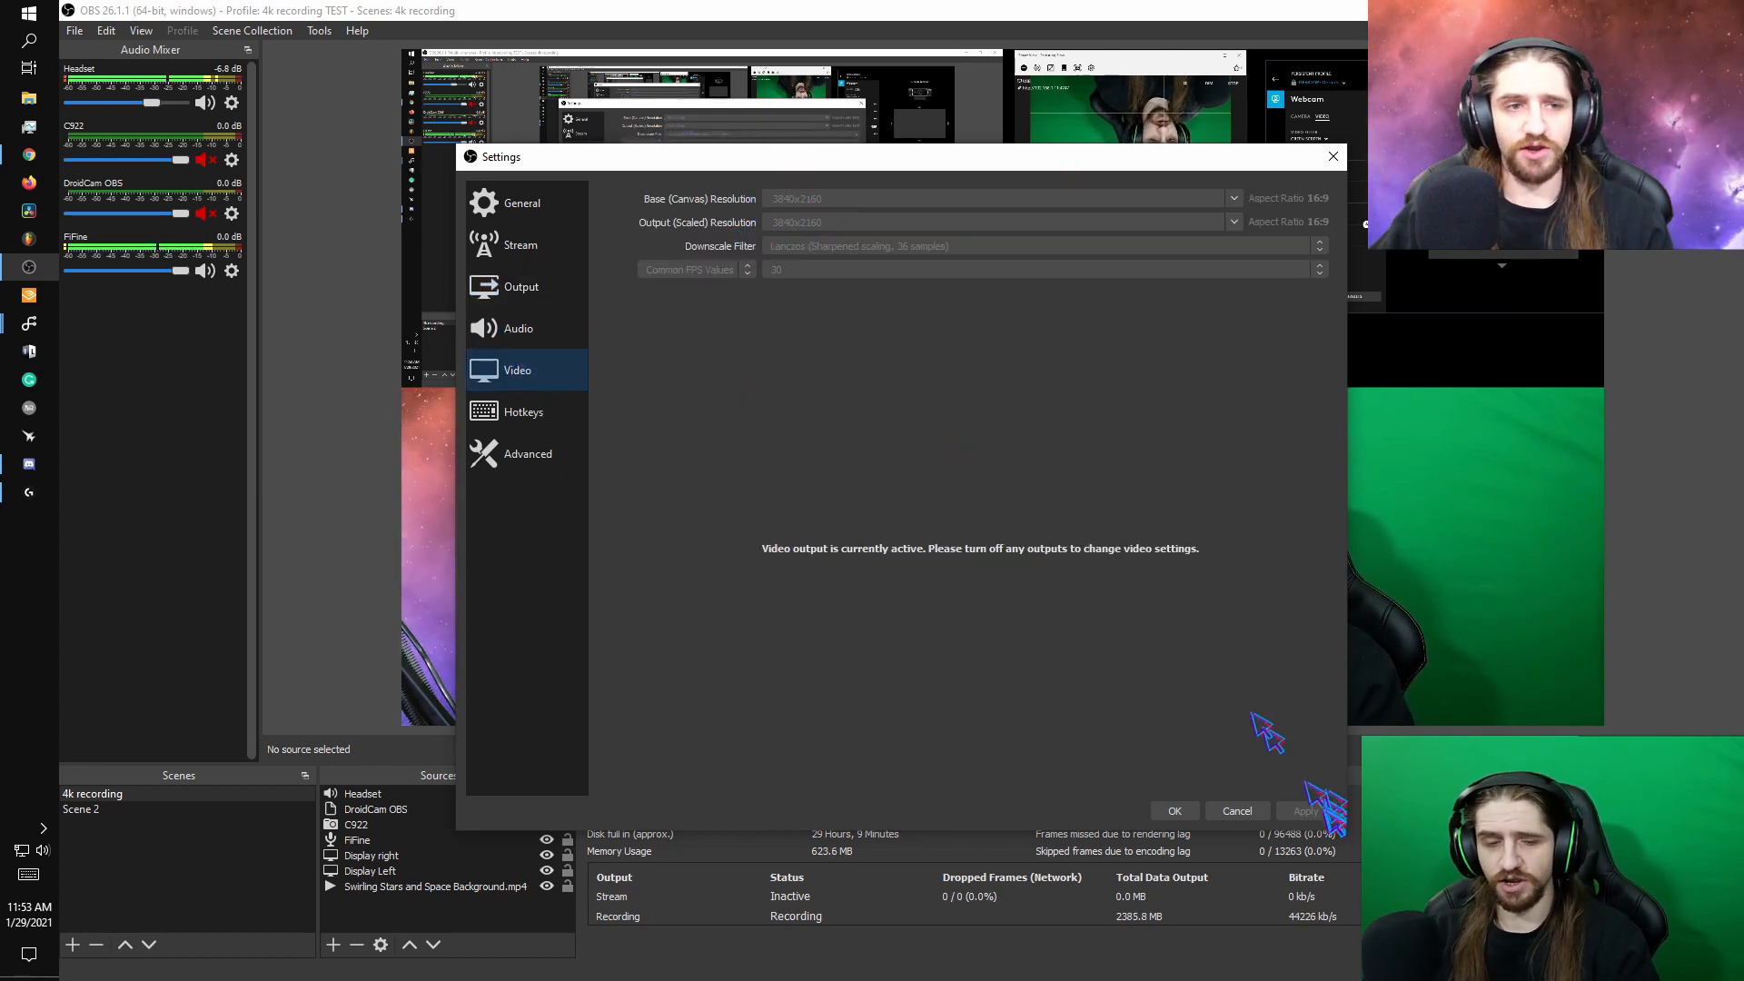
click(560, 294)
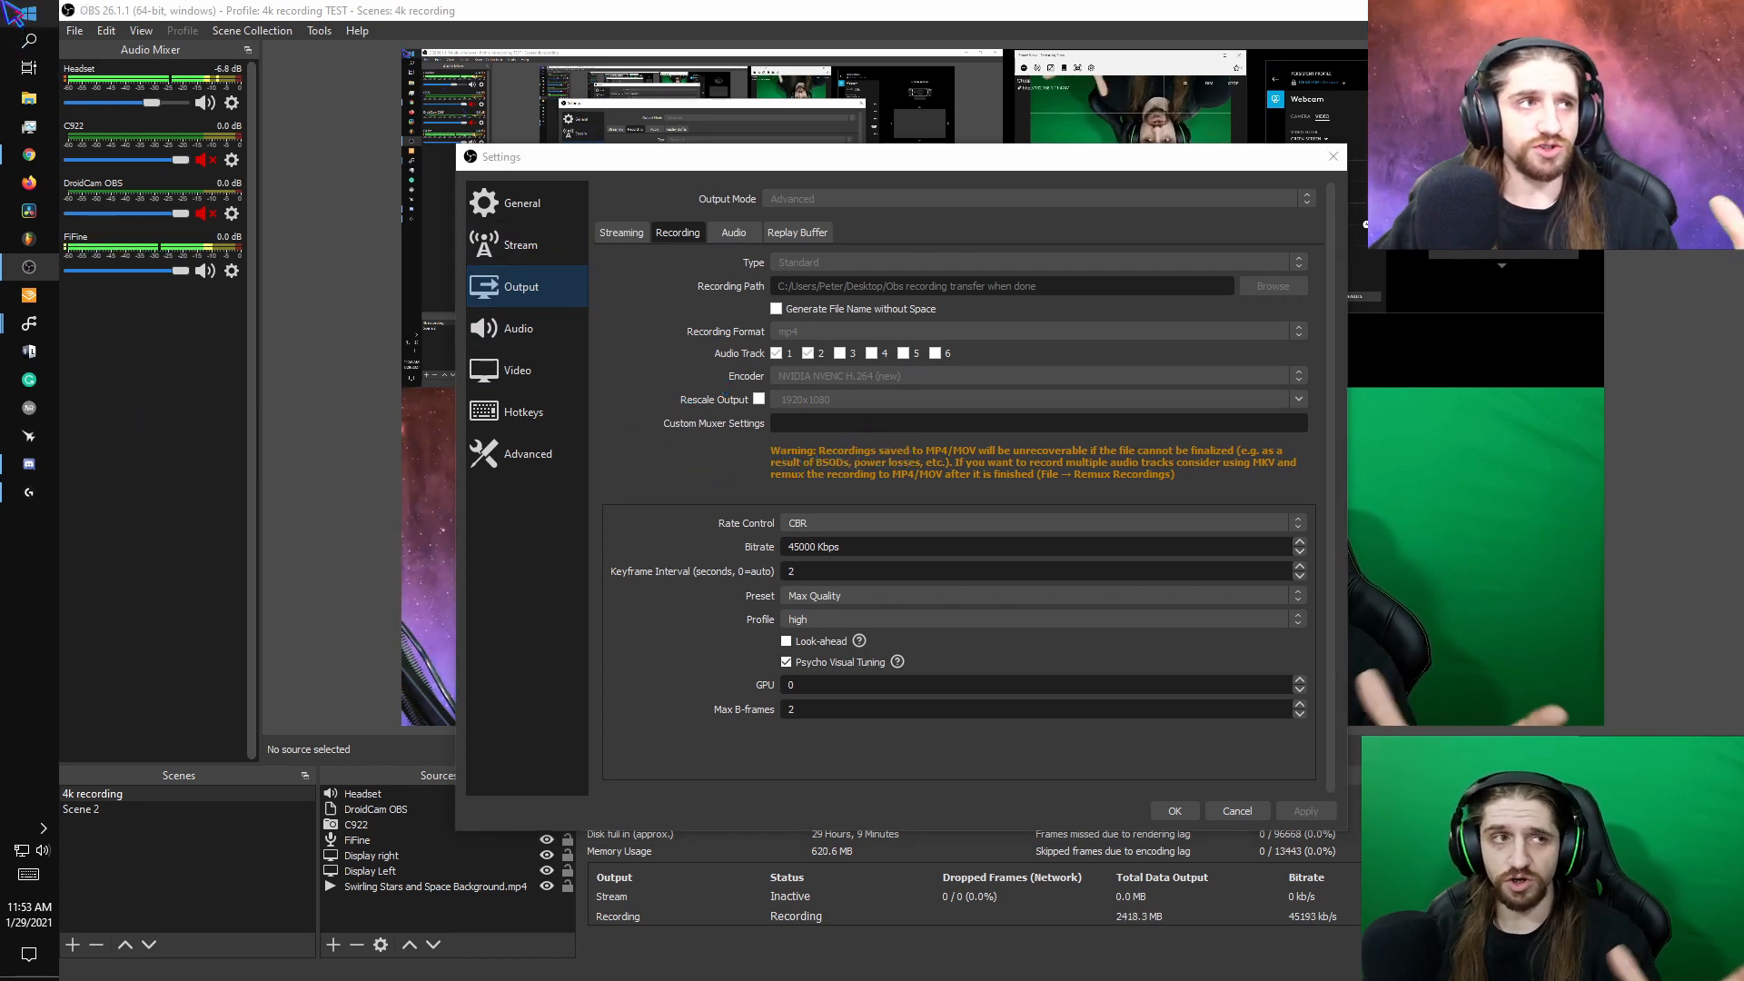
- Switch to Task Manager, reduce its performance view to the compact resource summary and place it beside the settings dialog
key(super+x)
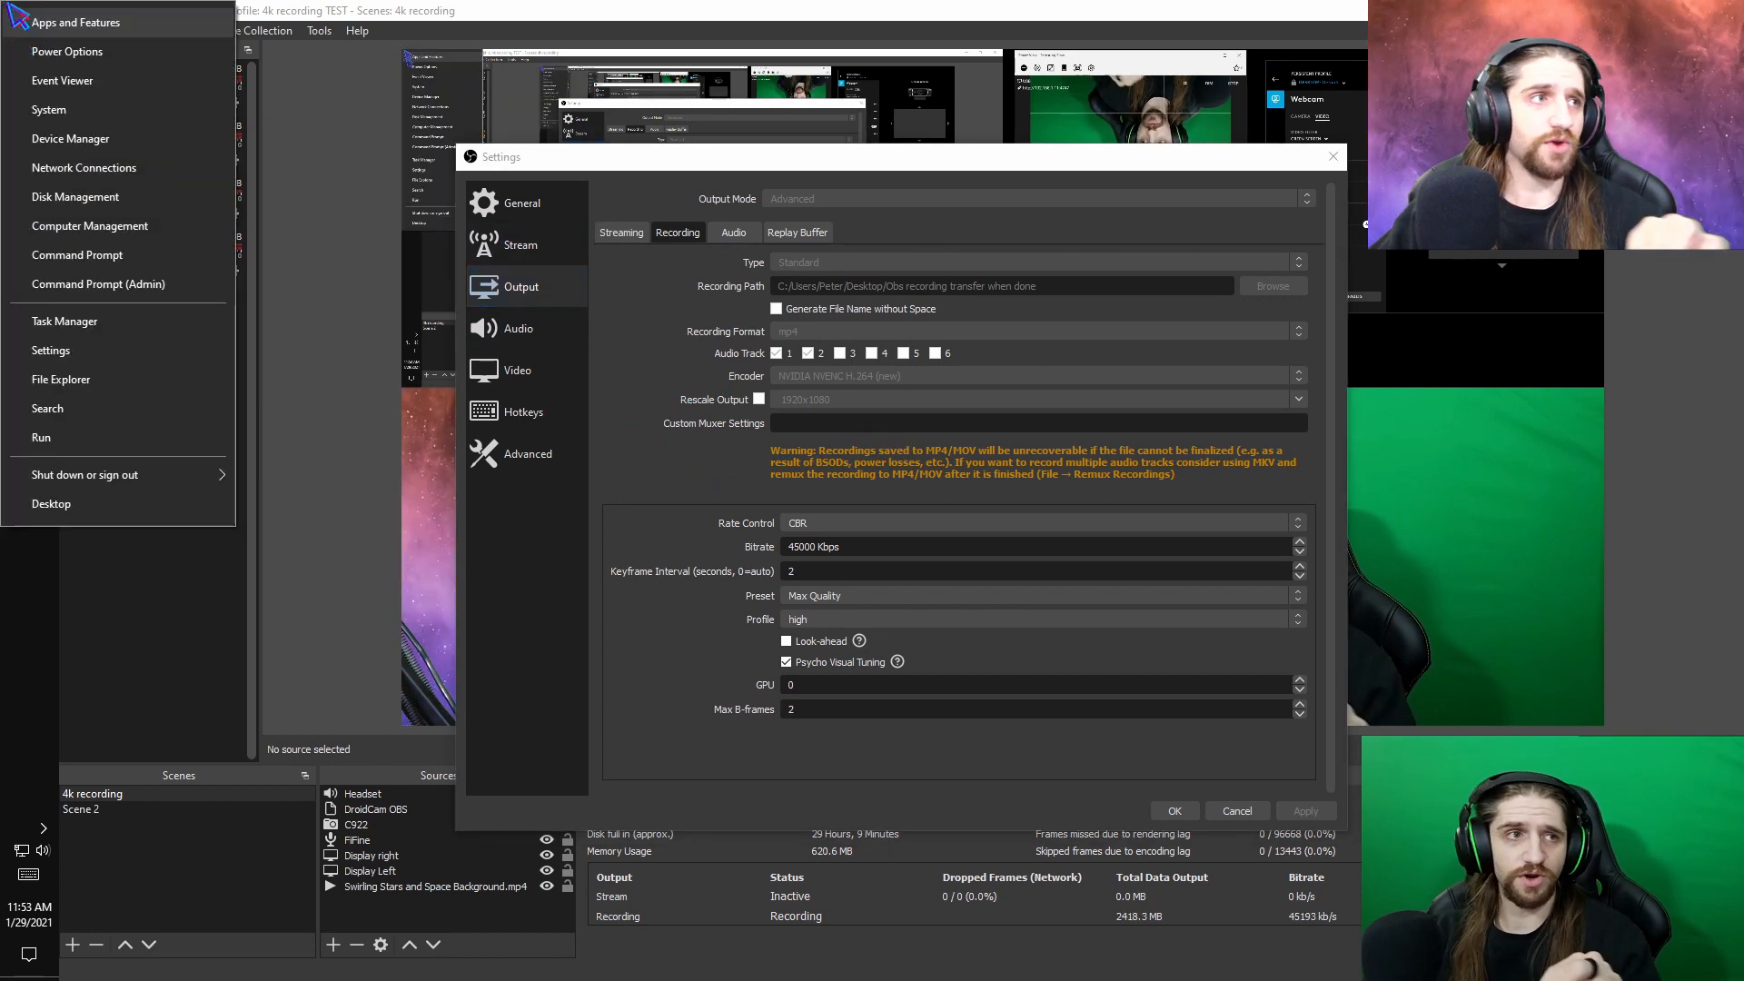
click(155, 323)
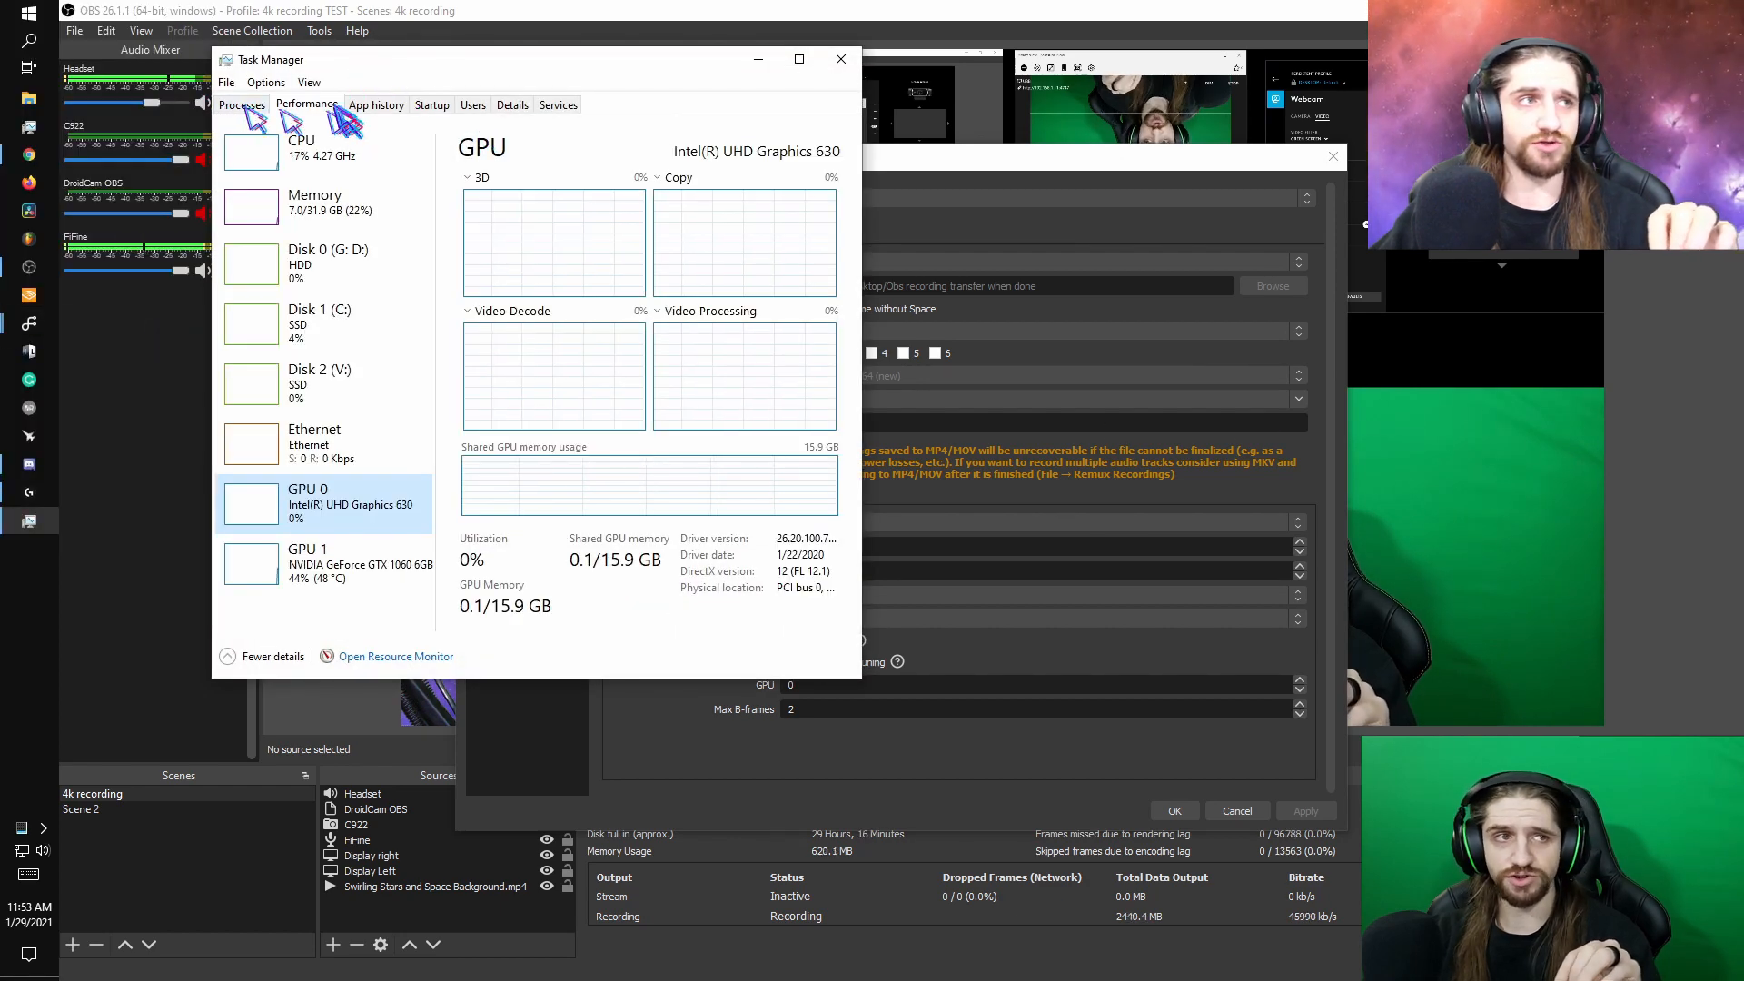
double_click(250, 150)
drag(399, 77, 350, 273)
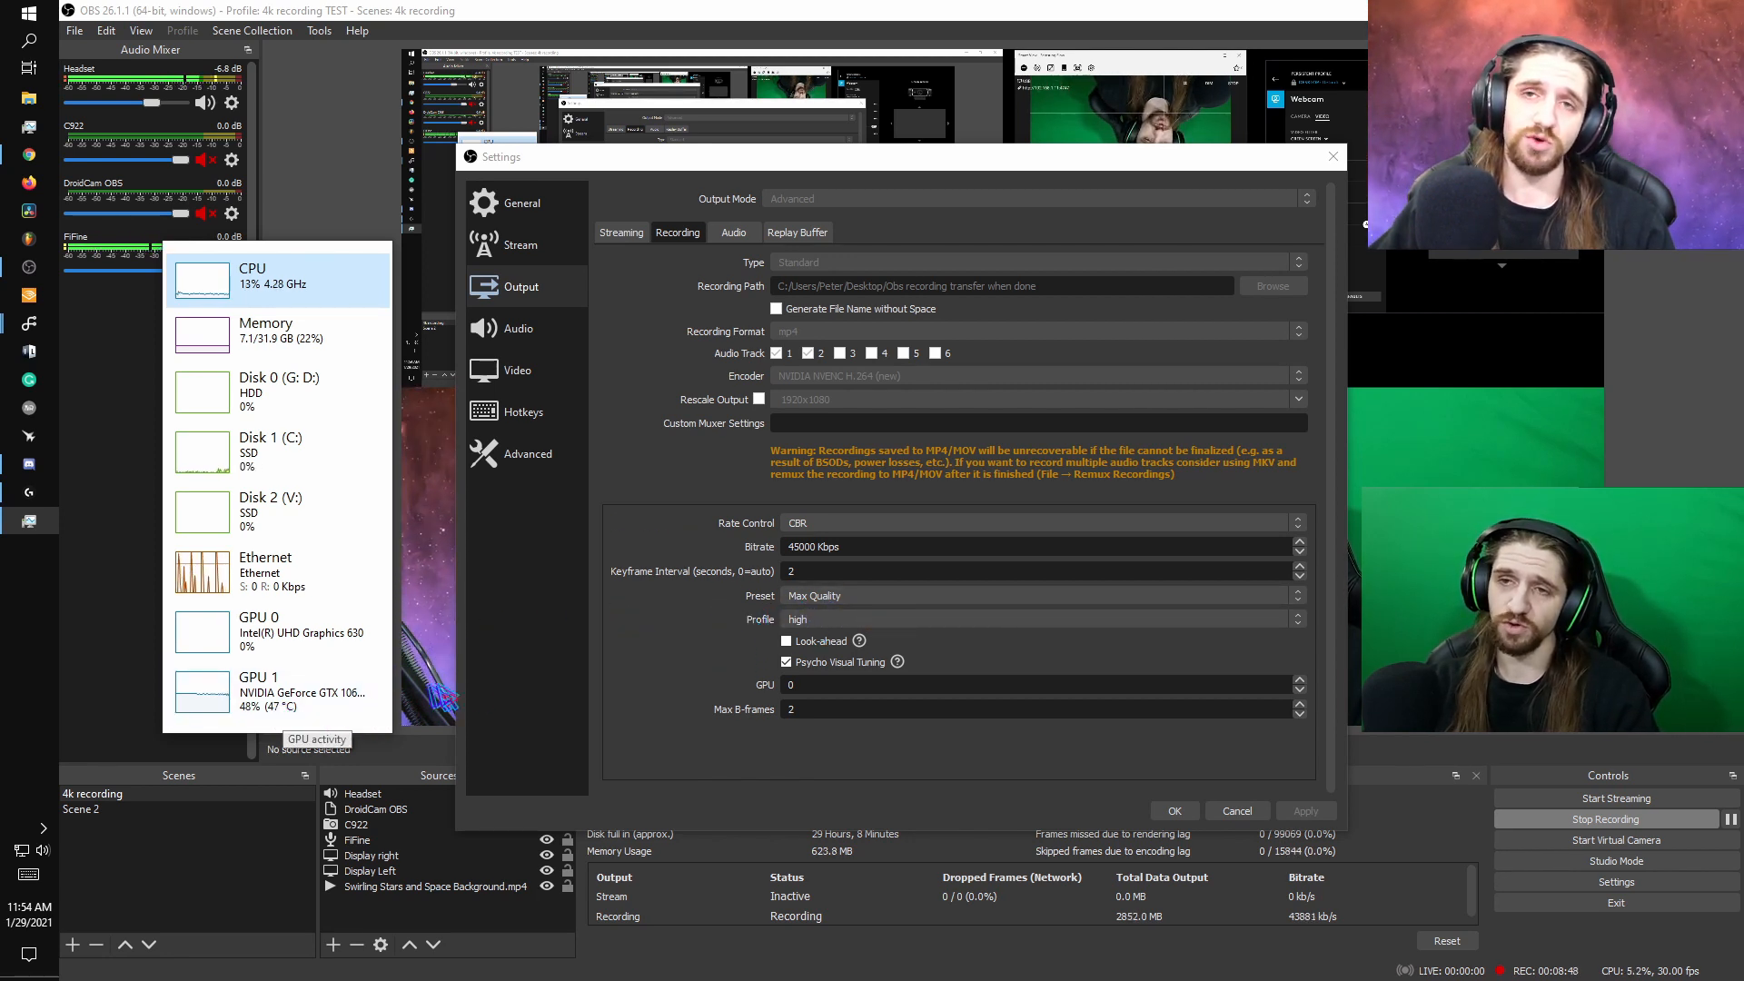
- Examine the recording encoder's preset and profile options, pick the high profile and accept the settings
click(924, 596)
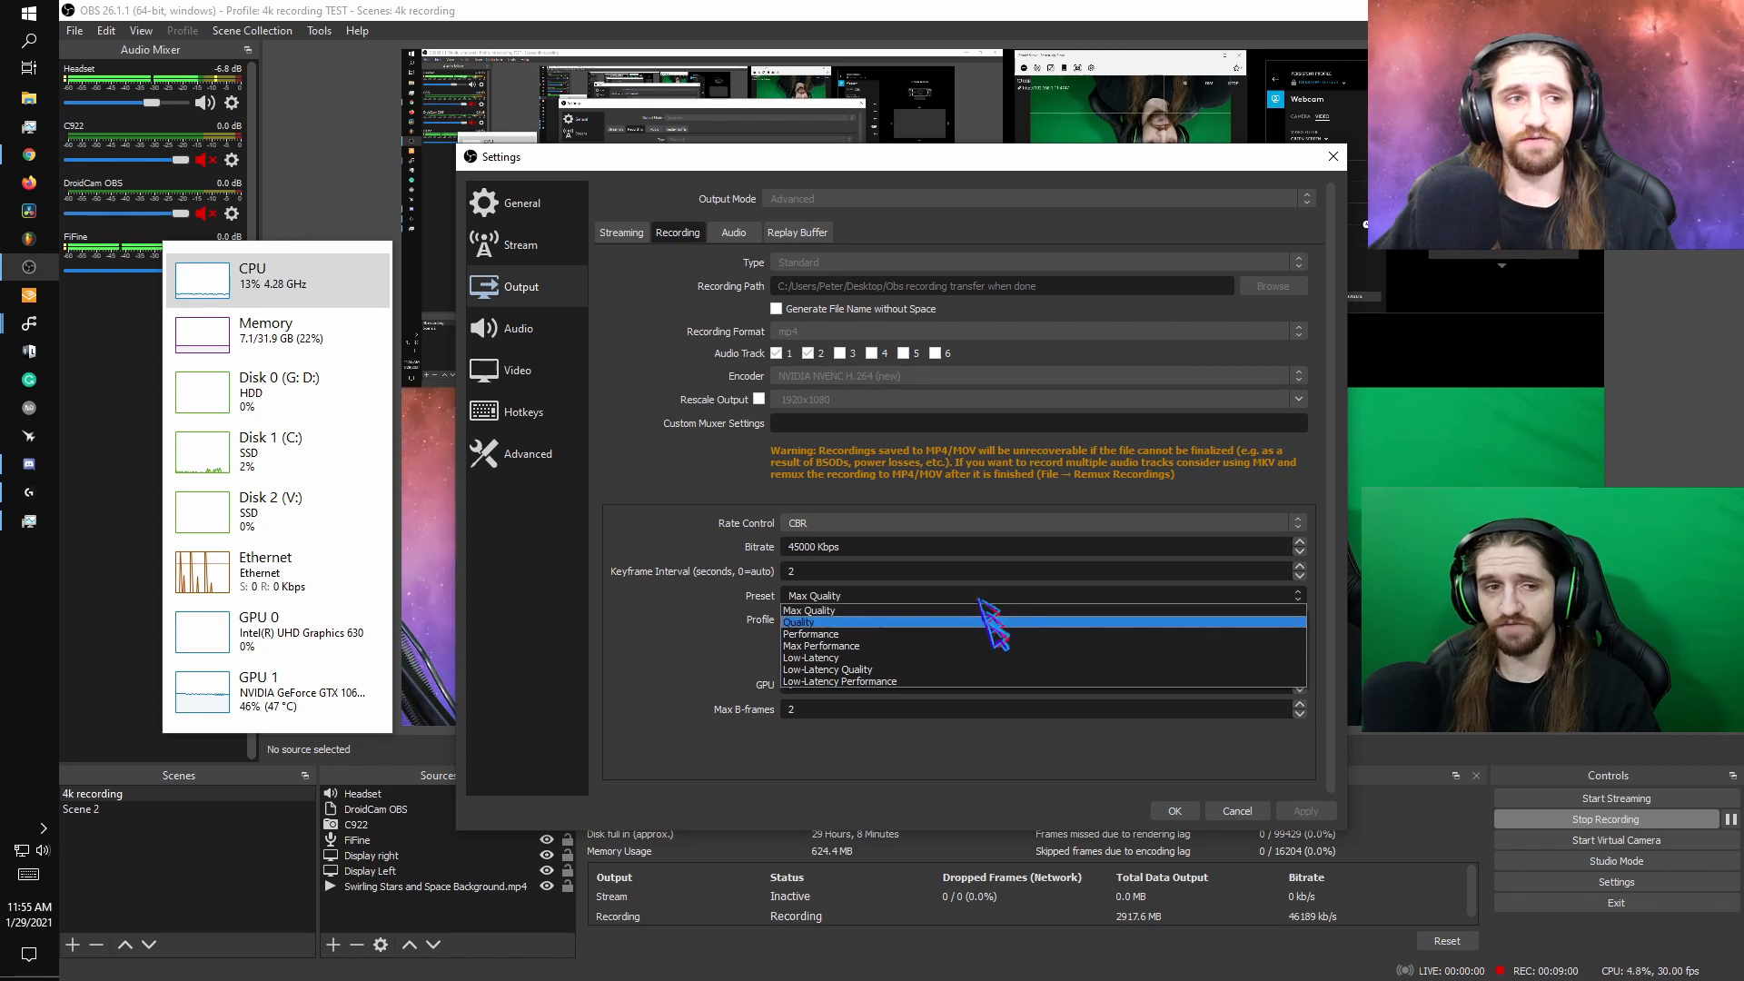
click(703, 652)
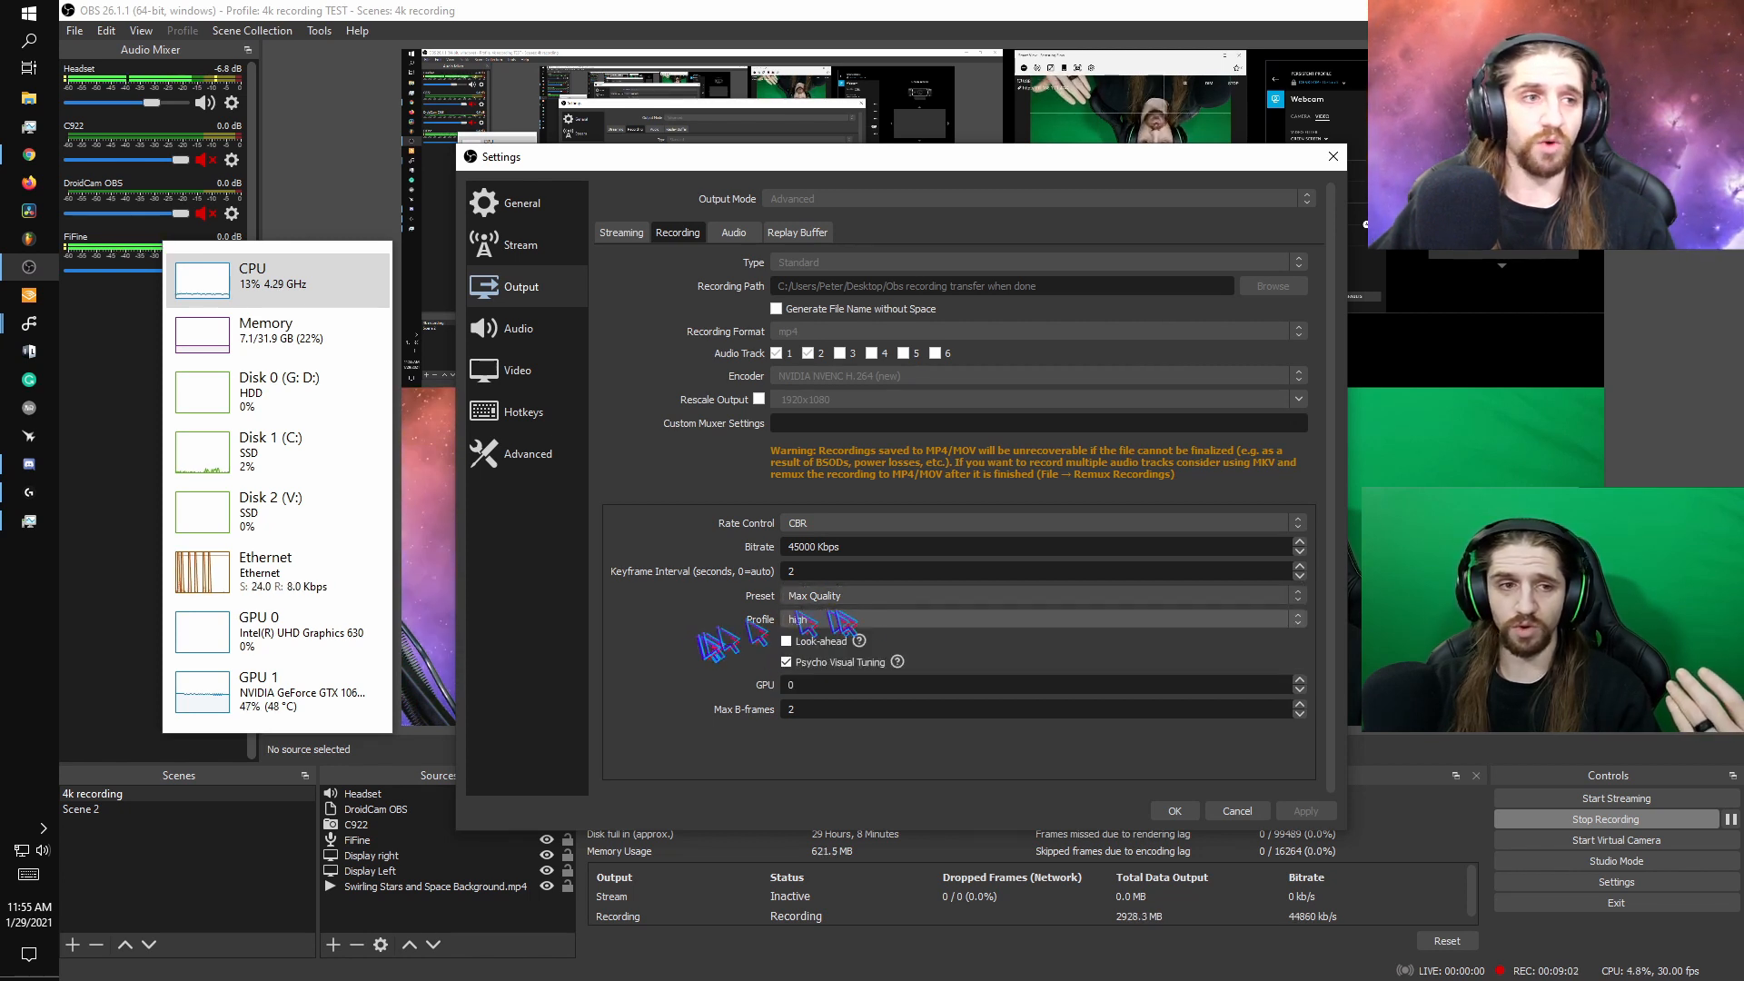
click(892, 597)
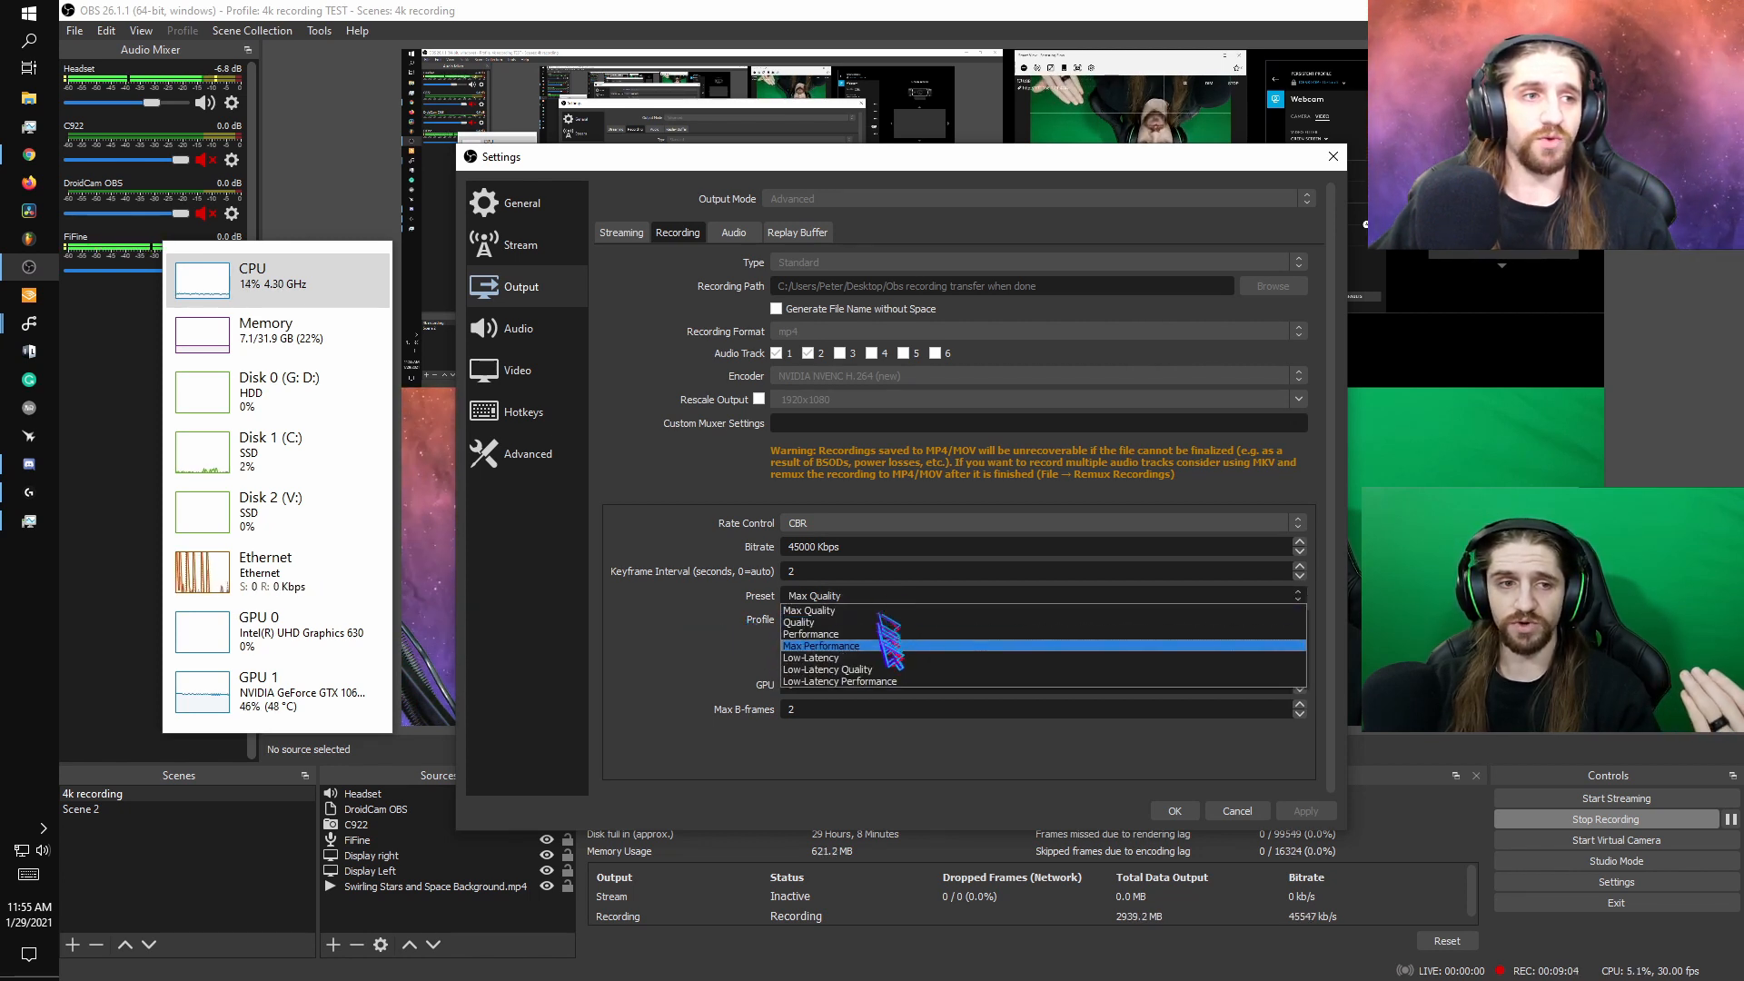
click(693, 631)
click(890, 619)
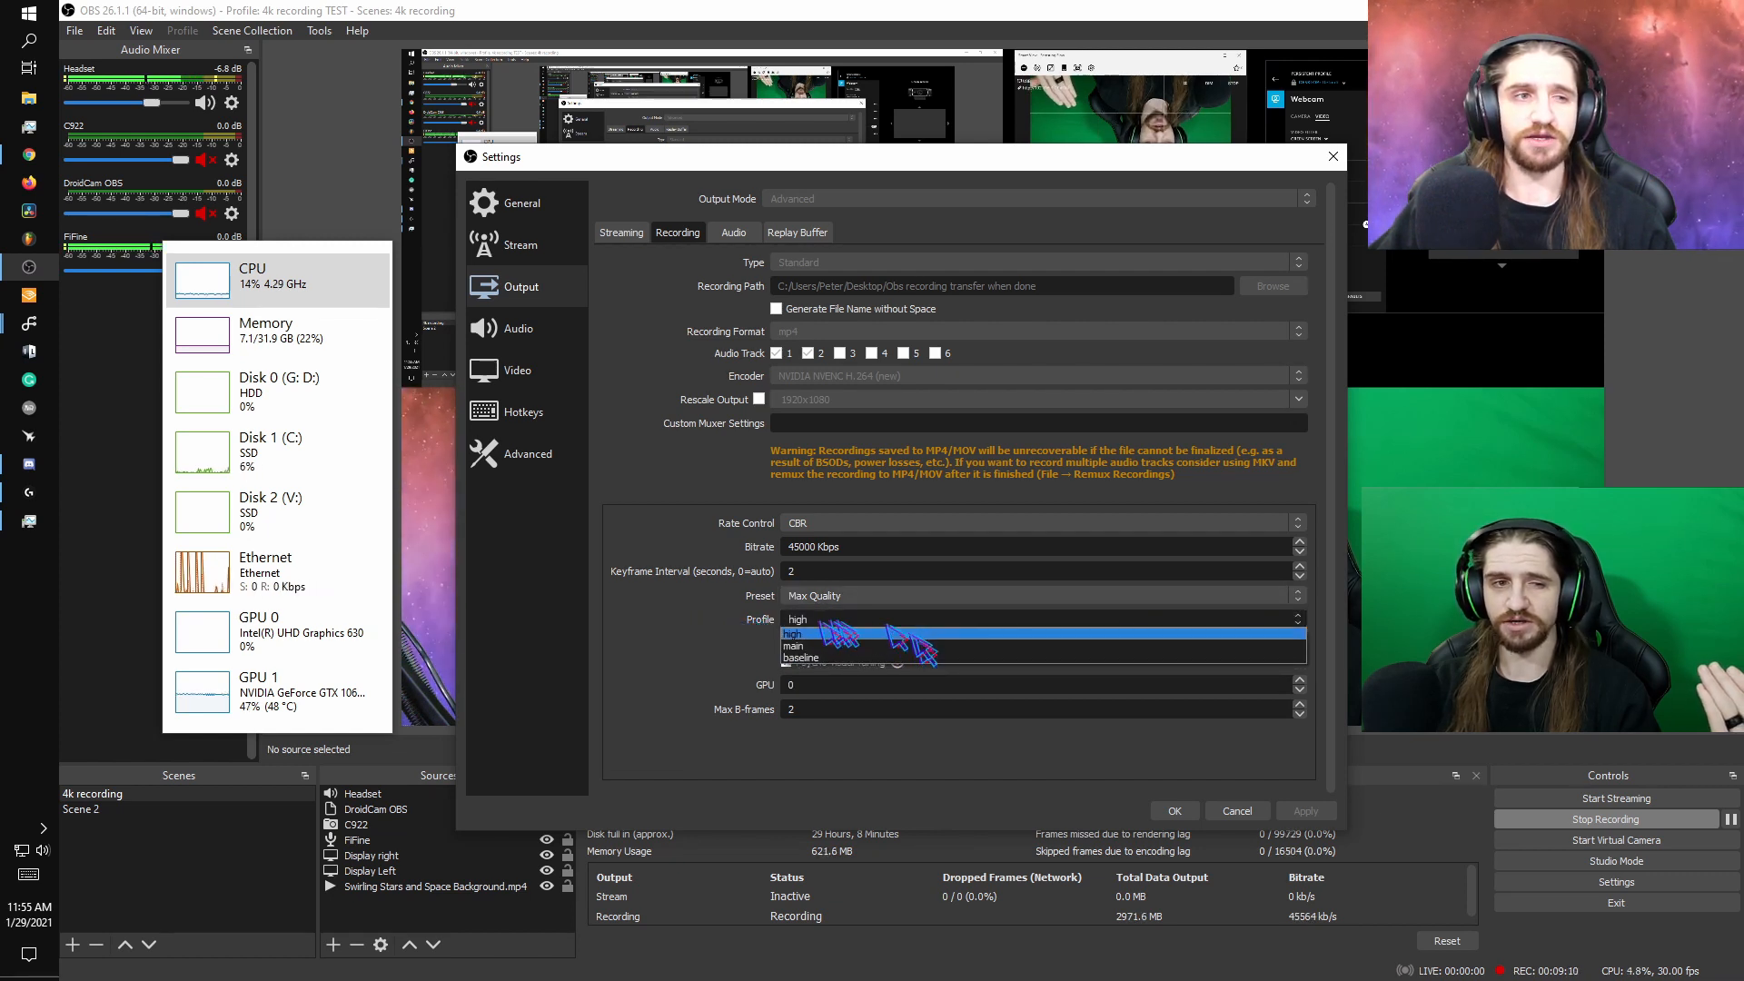
click(908, 633)
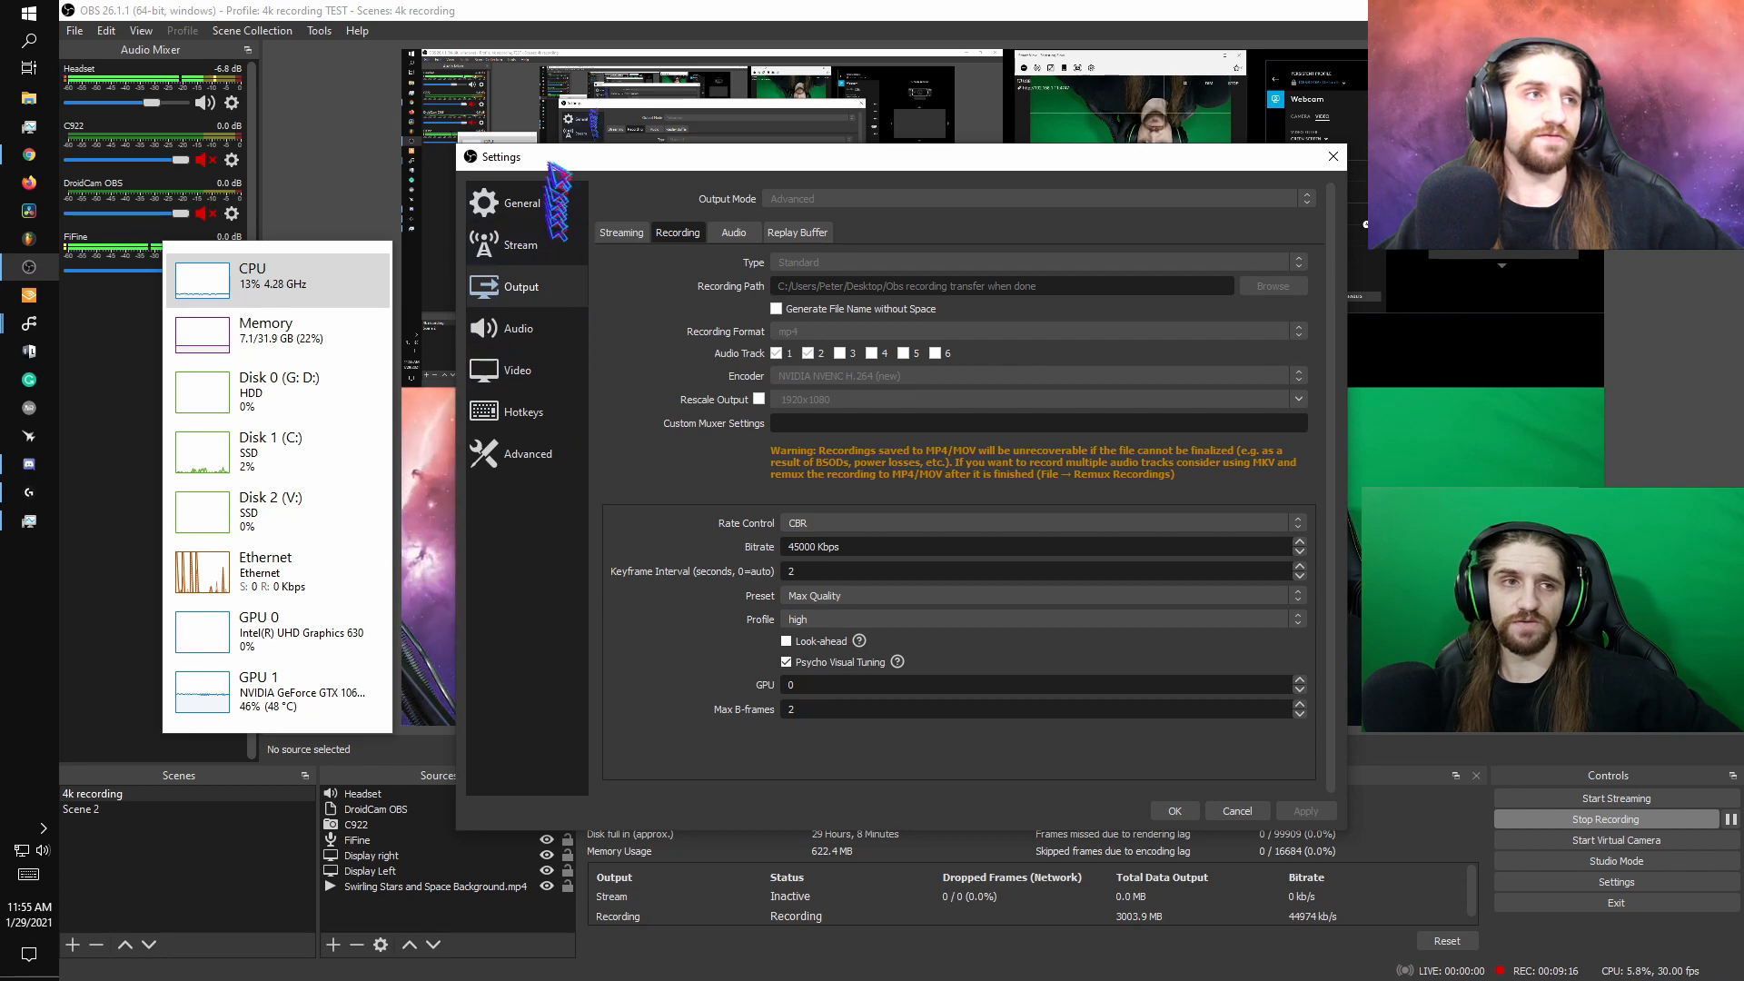
click(1174, 811)
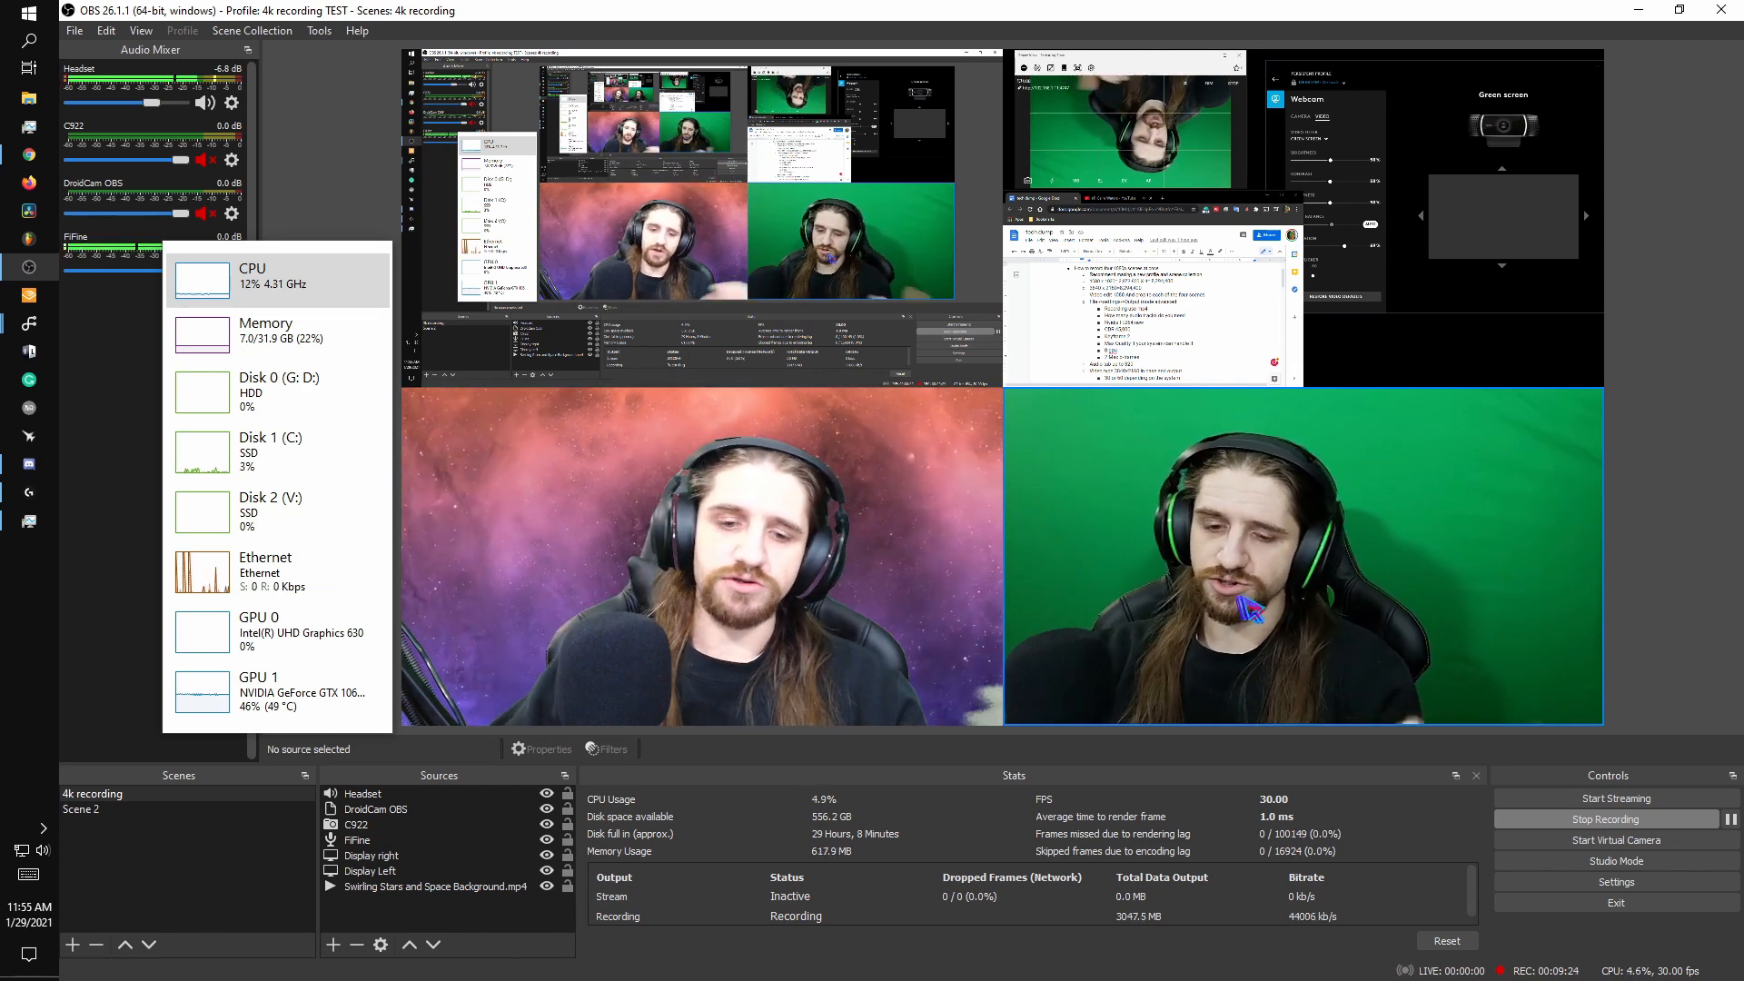
- Scale the DroidCam OBS camera source down to about 1550 x 872, keeping it anchored in the canvas's lower-right corner
click(1155, 488)
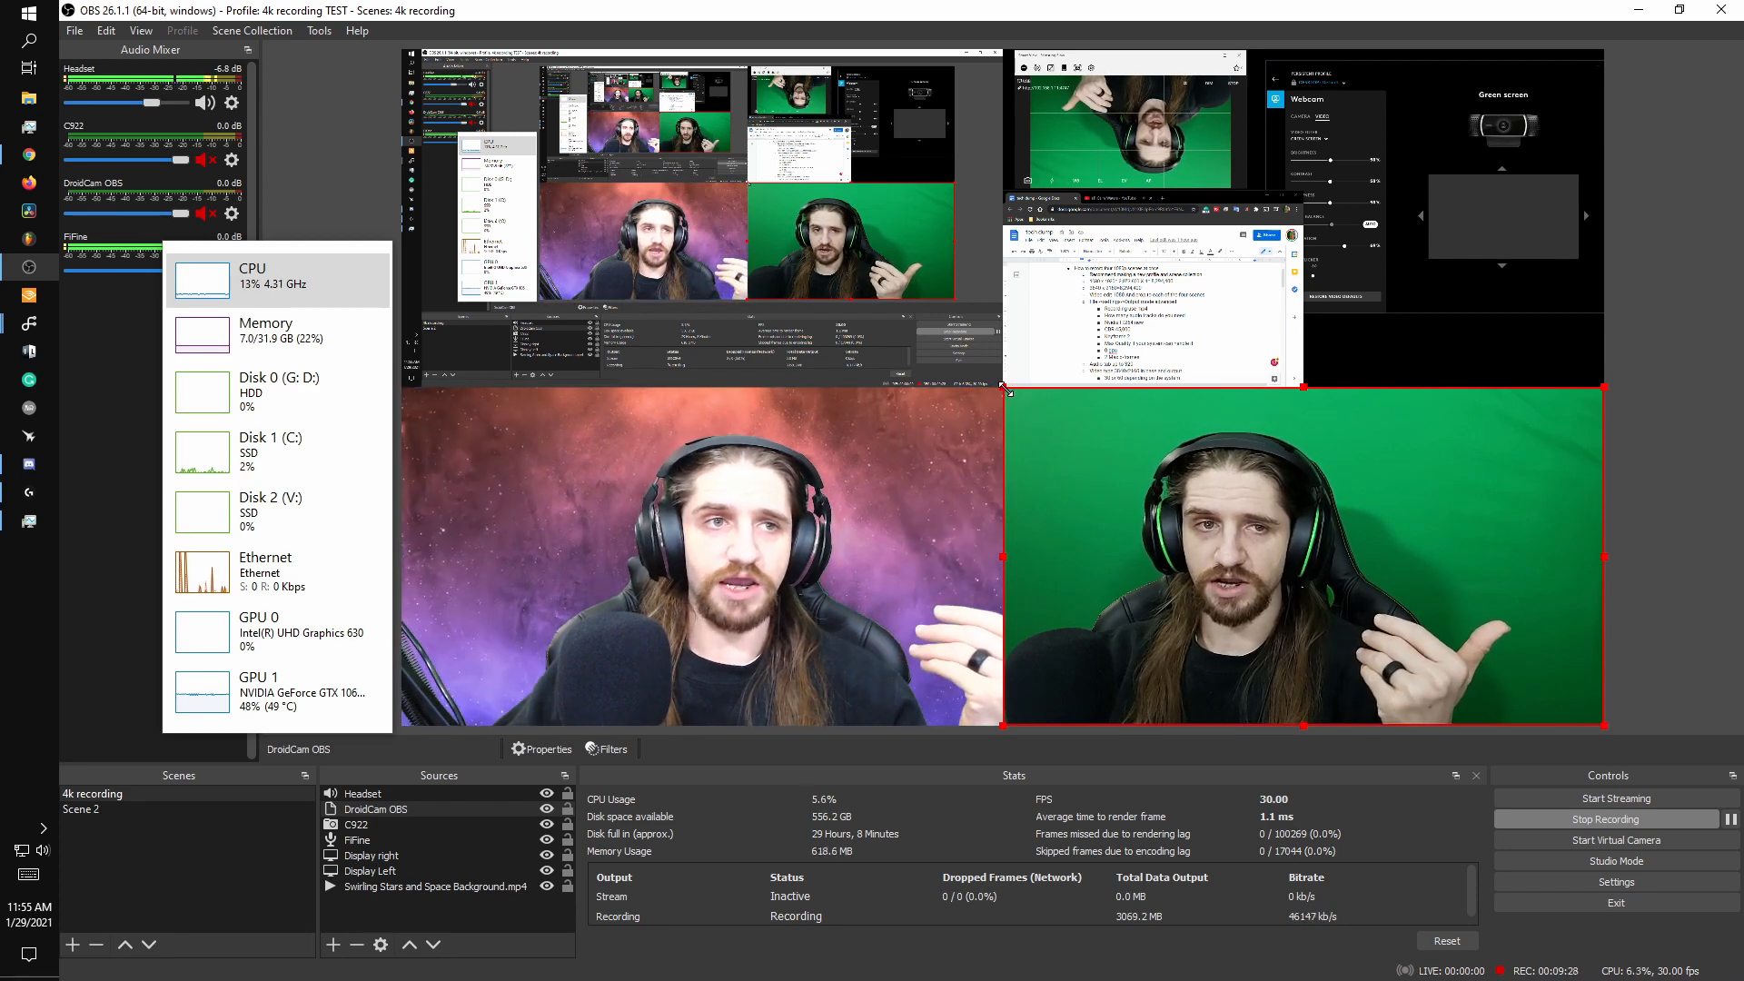
drag(1006, 391, 1119, 451)
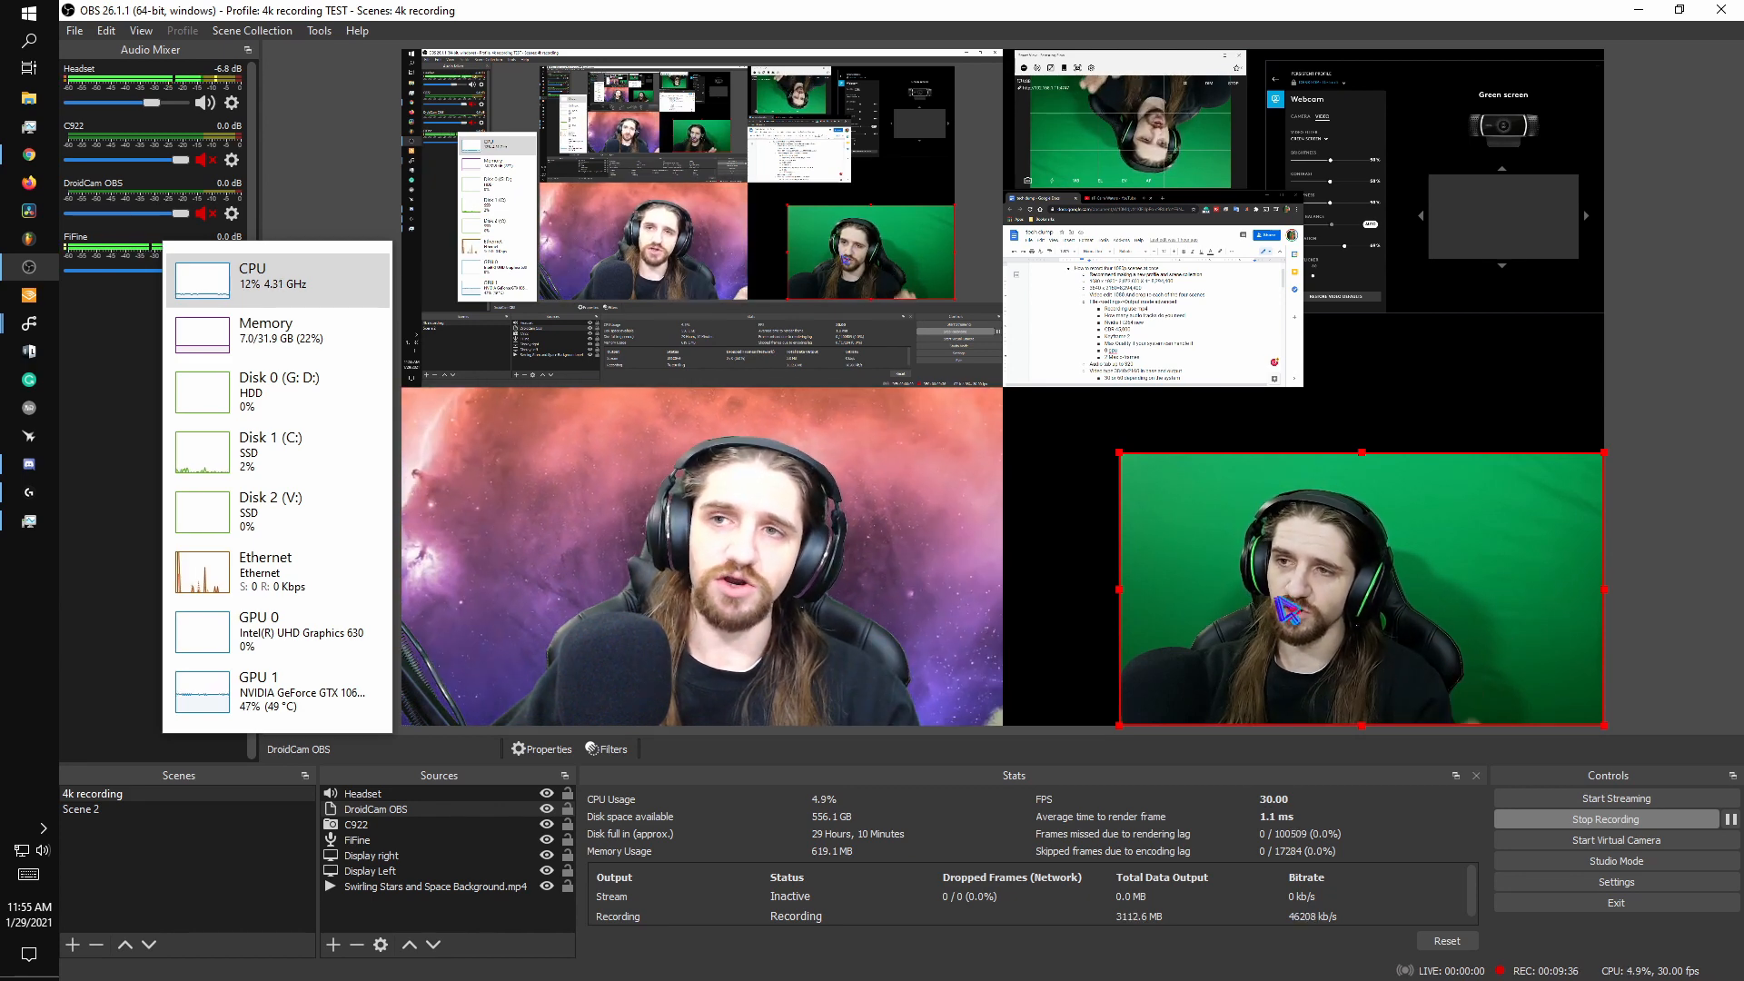
- Set the DroidCam OBS source's transform size to exactly 1920 x 1080 and move it to fill the canvas's lower-right quadrant
right_click(1293, 599)
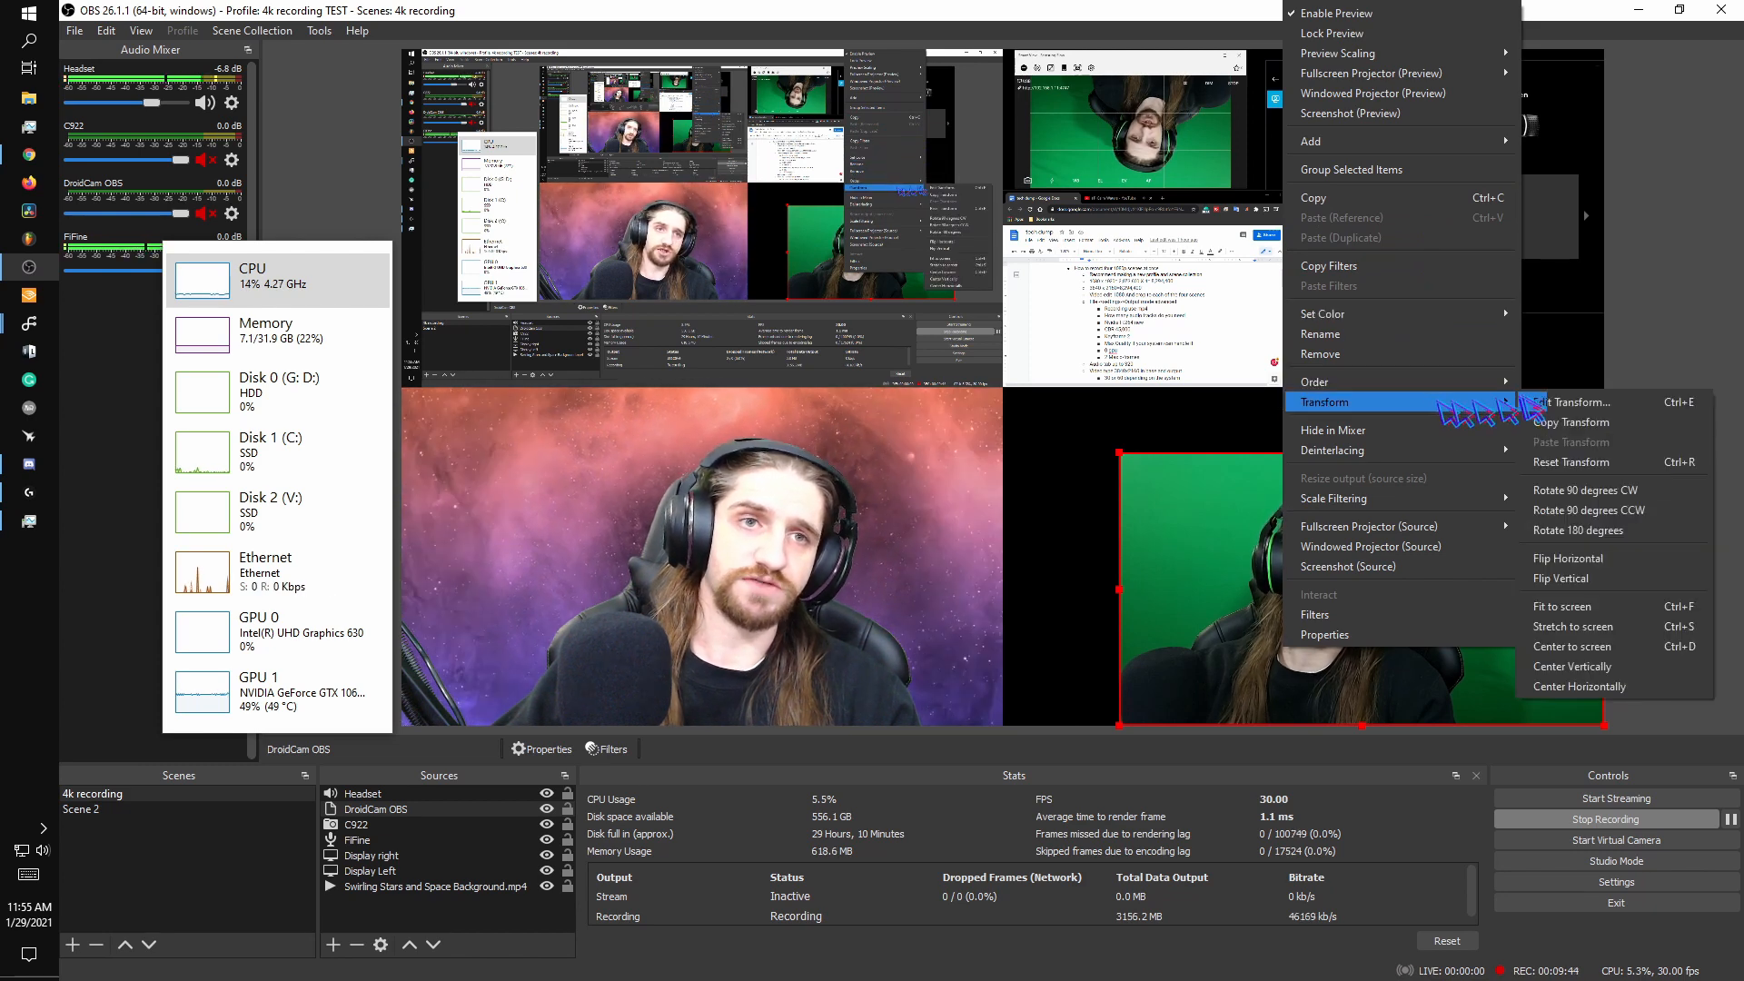
click(1555, 401)
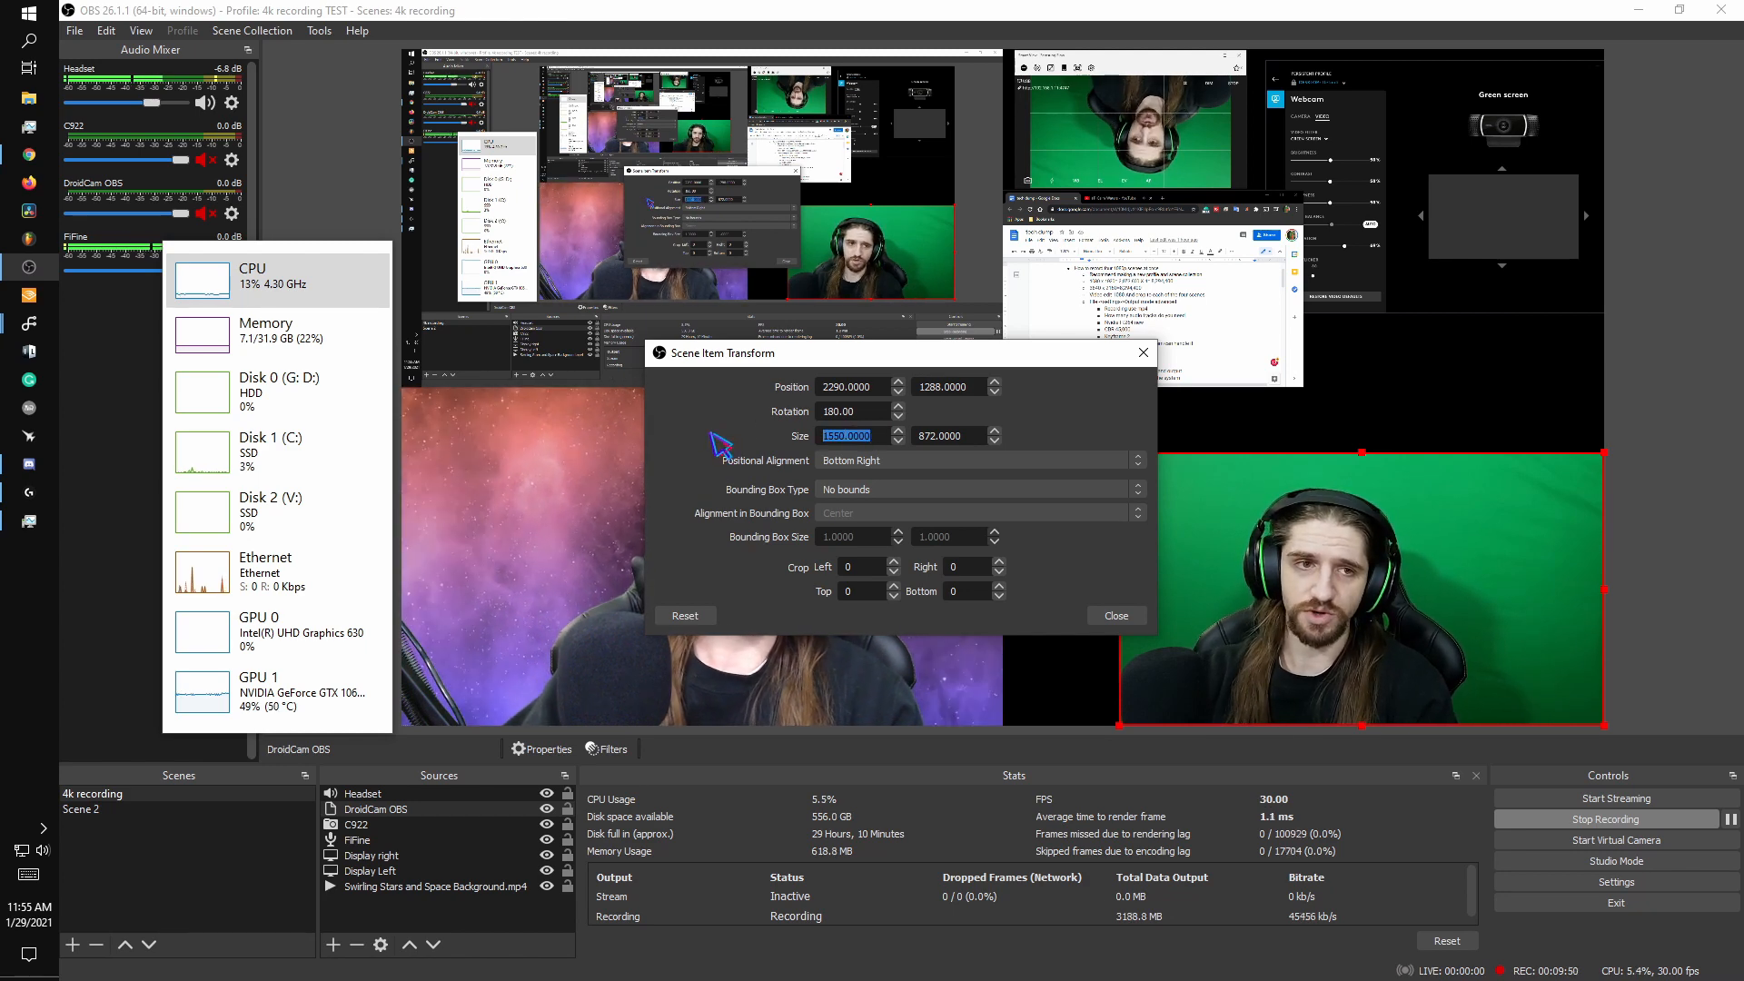
text(1920)
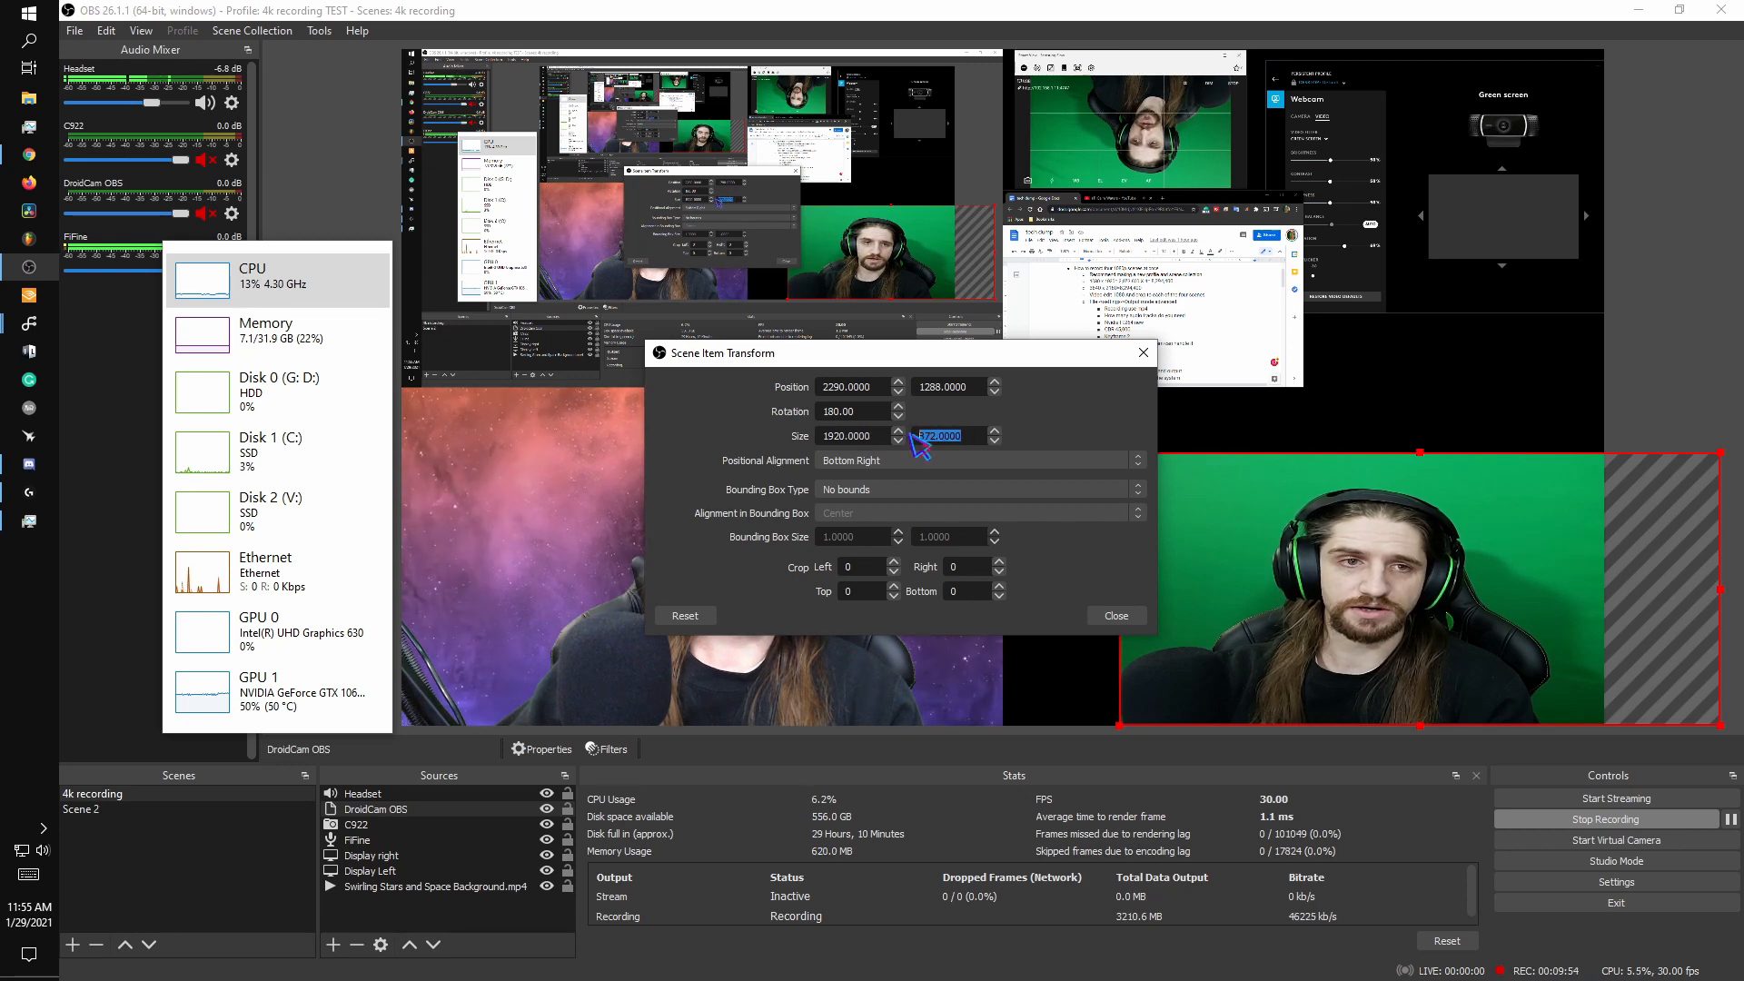
text(18)
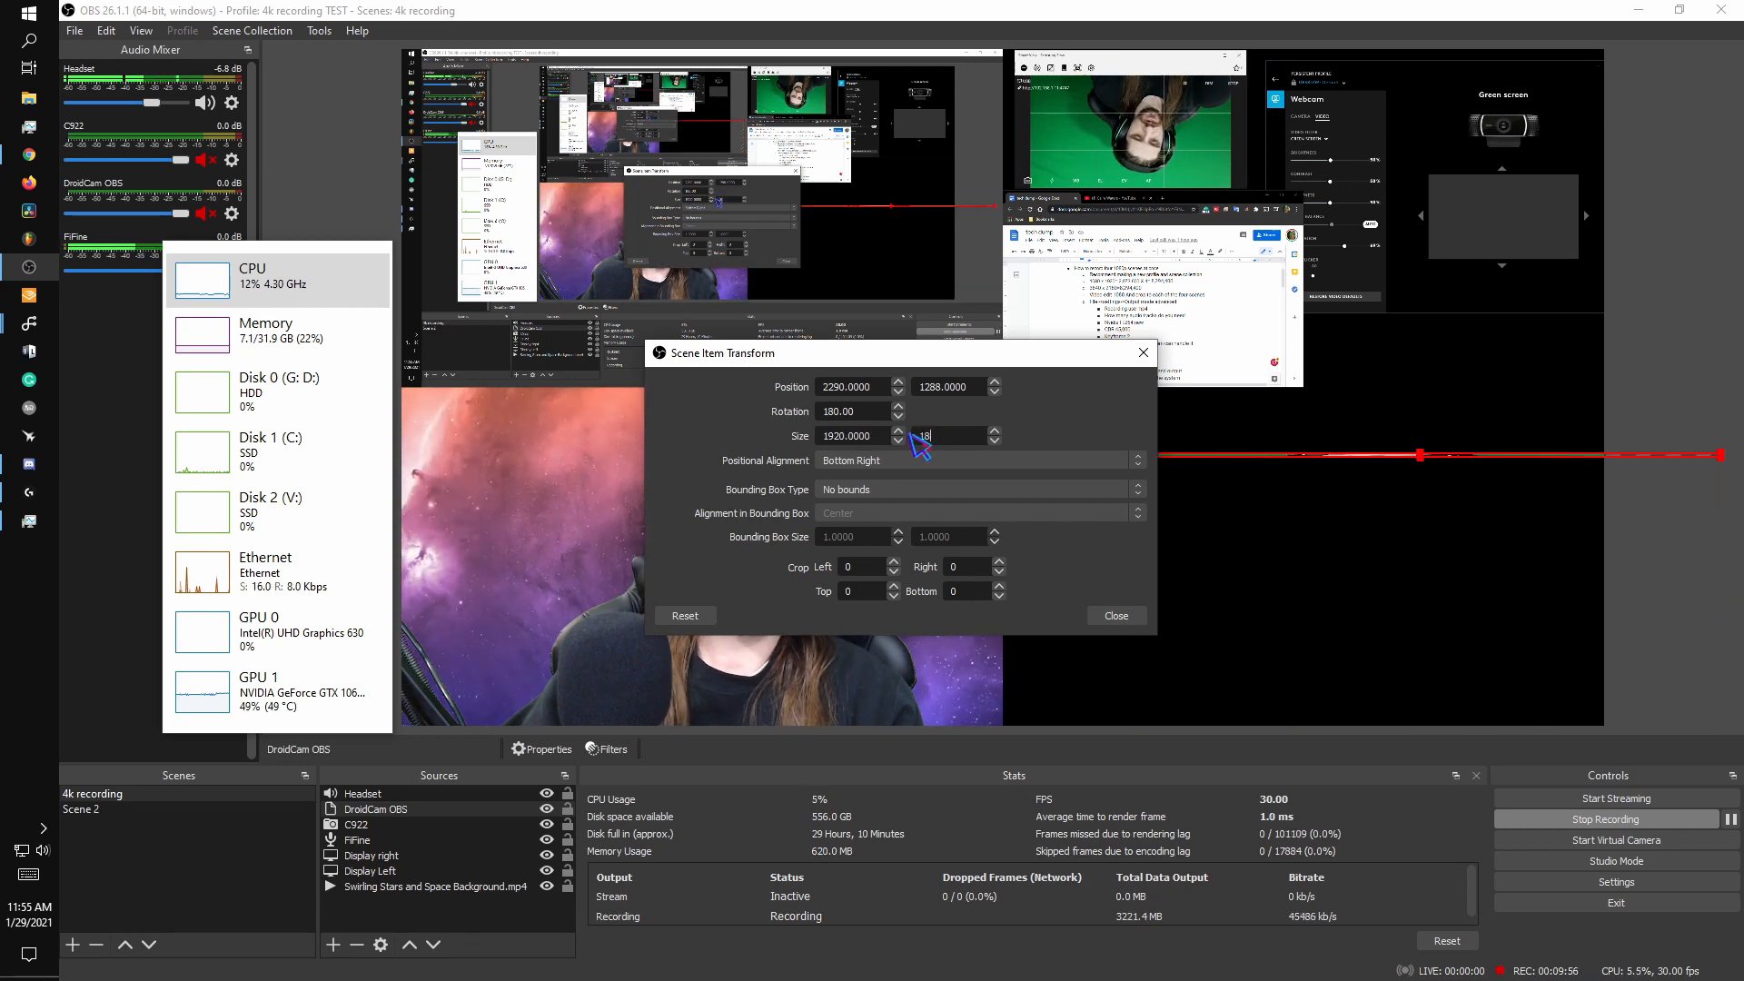
text(80)
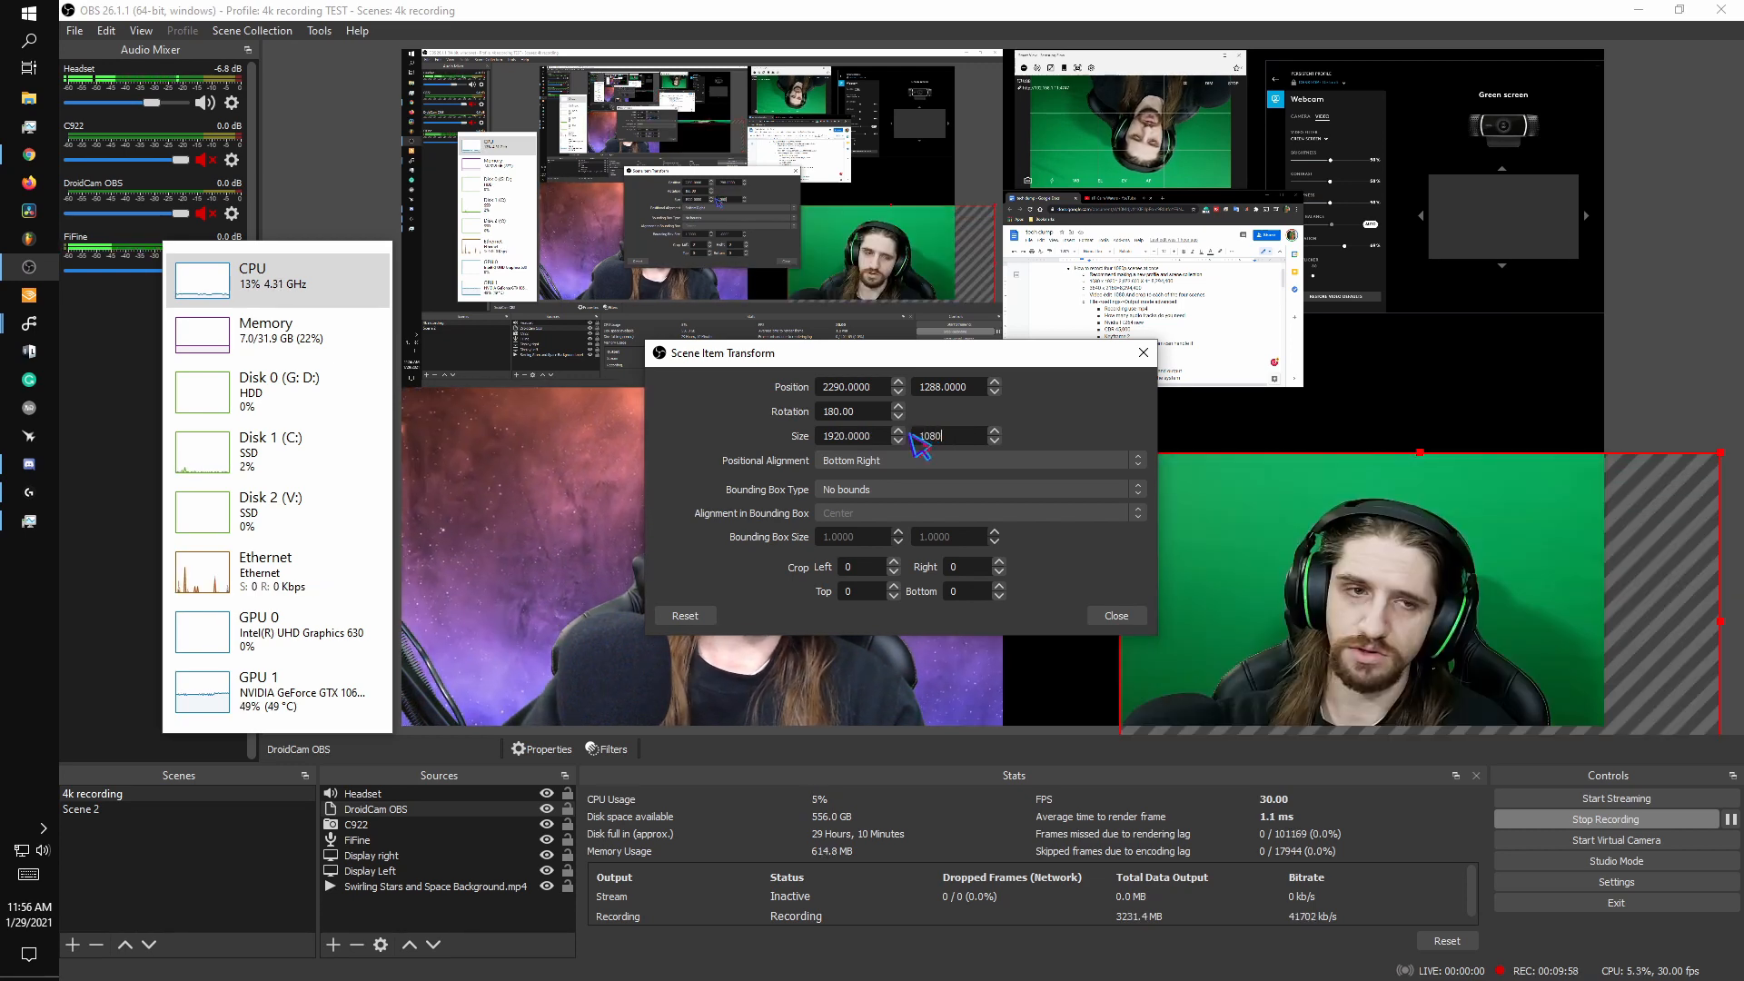
click(1114, 616)
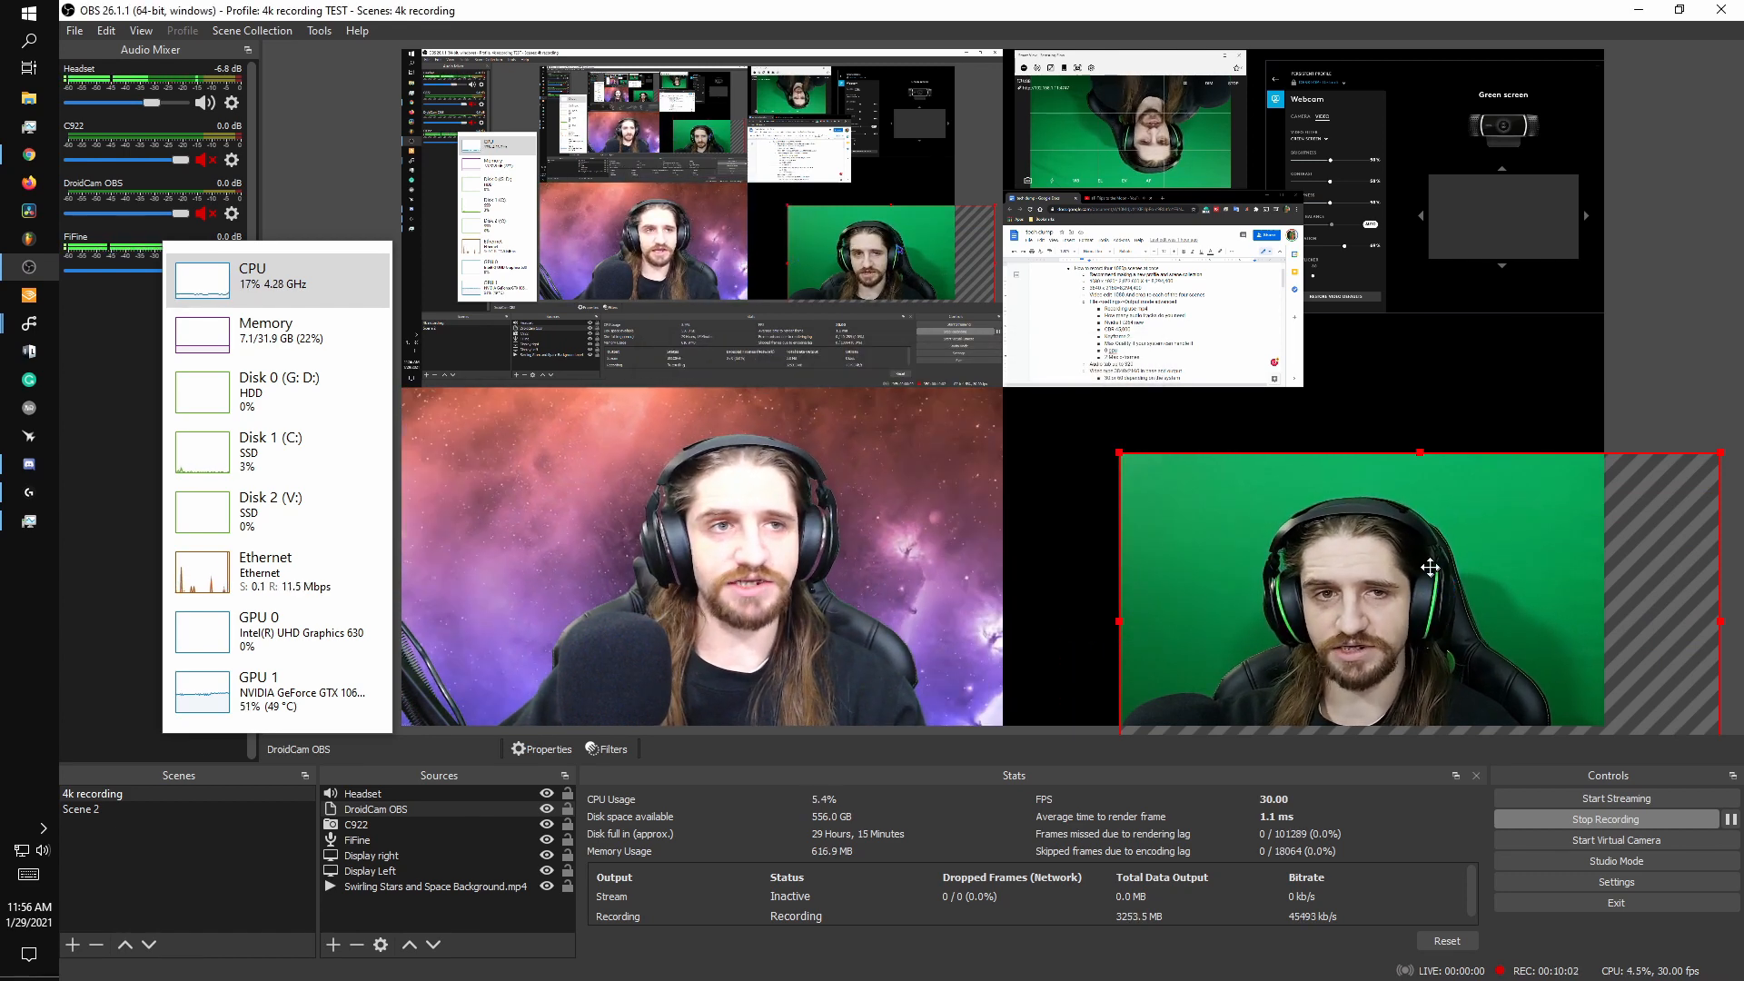
drag(1429, 568, 1313, 503)
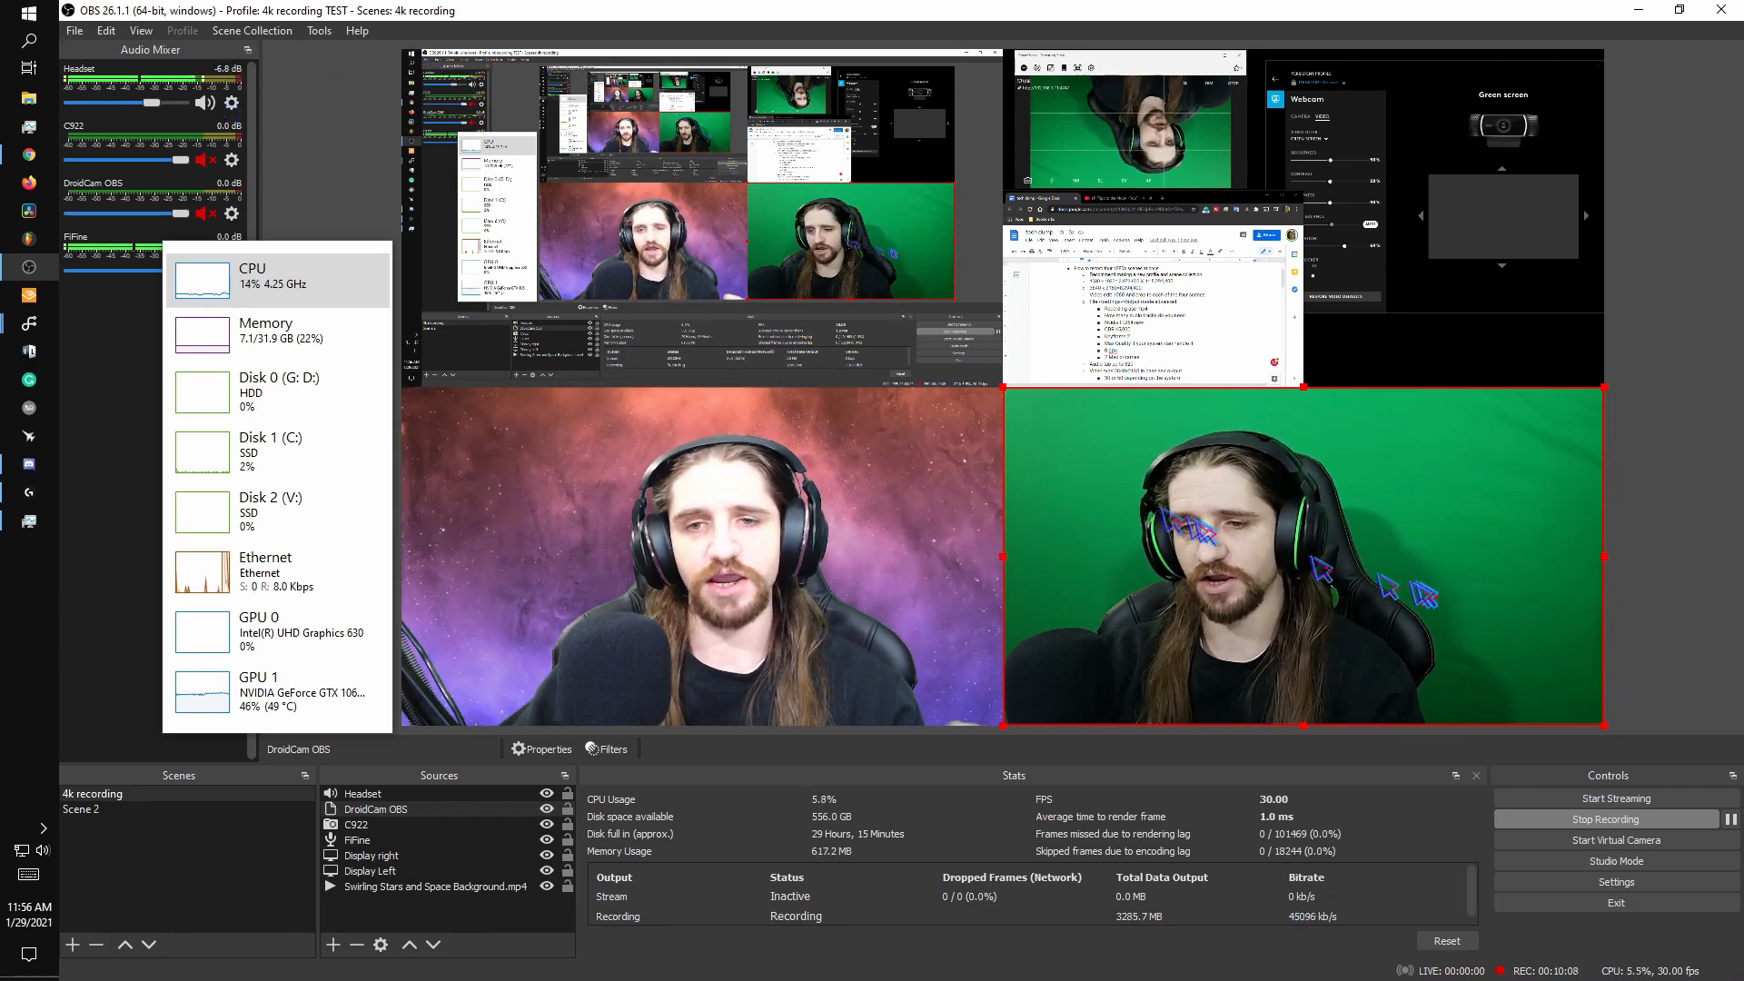
- Review the source alignment snapping options in the general settings, then close the settings
click(74, 30)
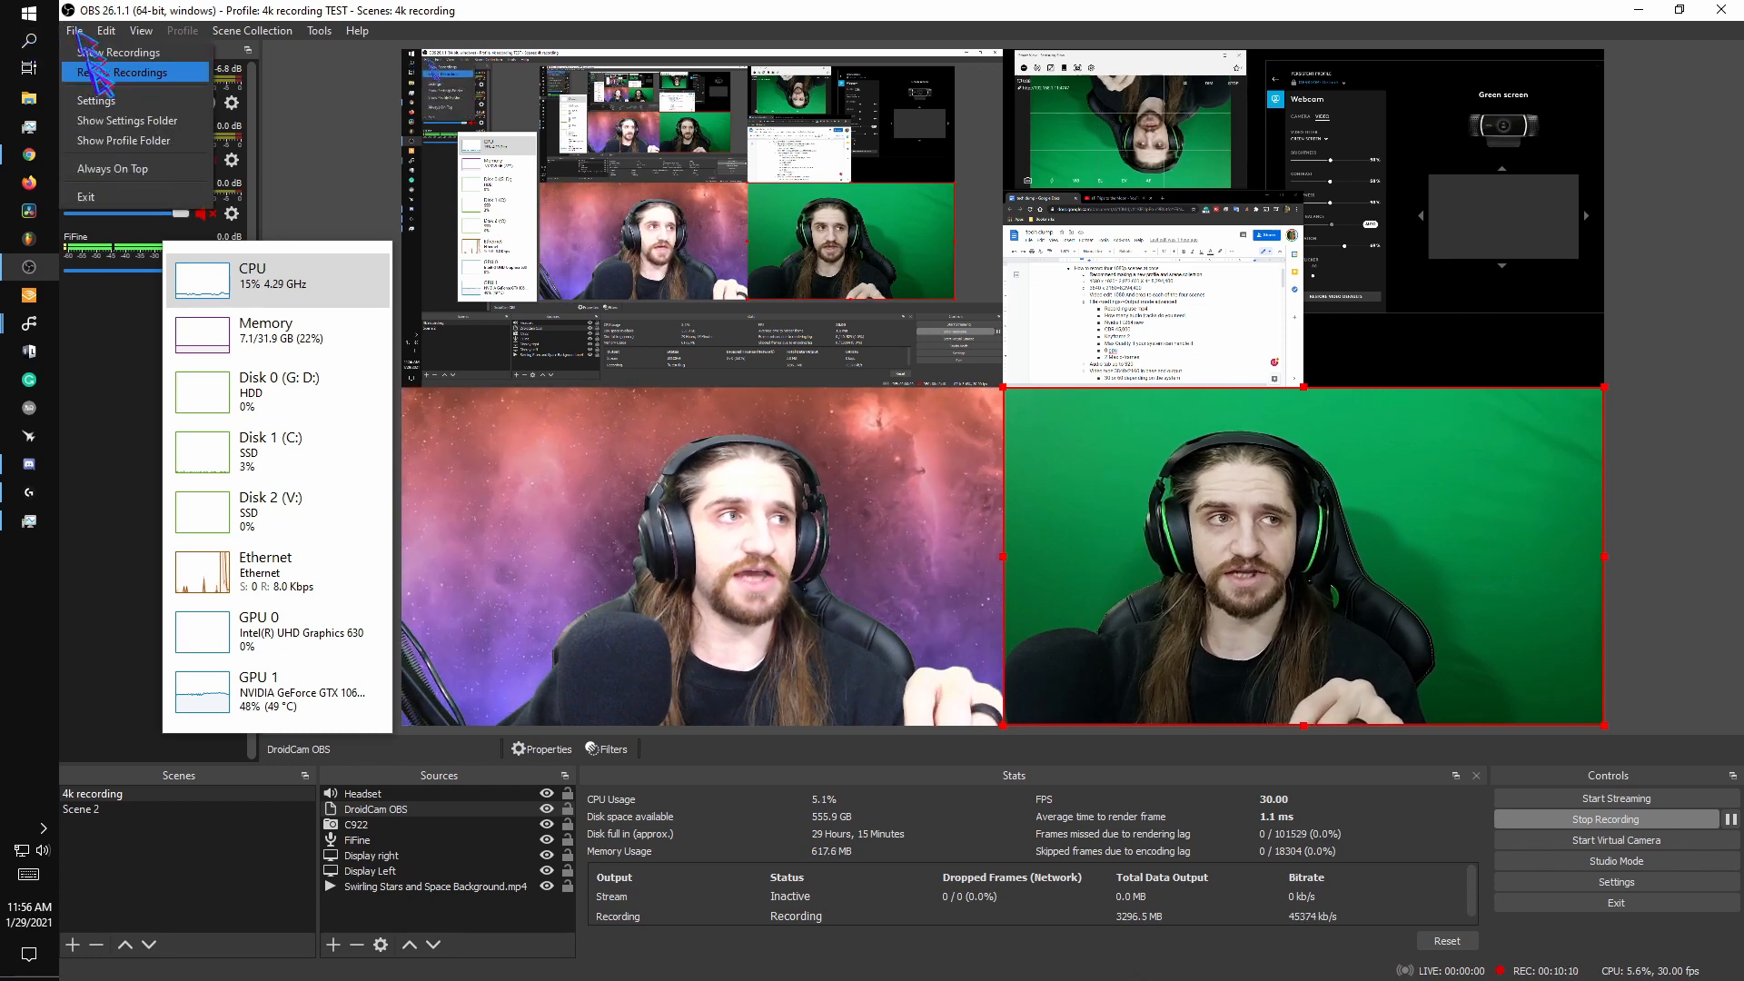
click(95, 100)
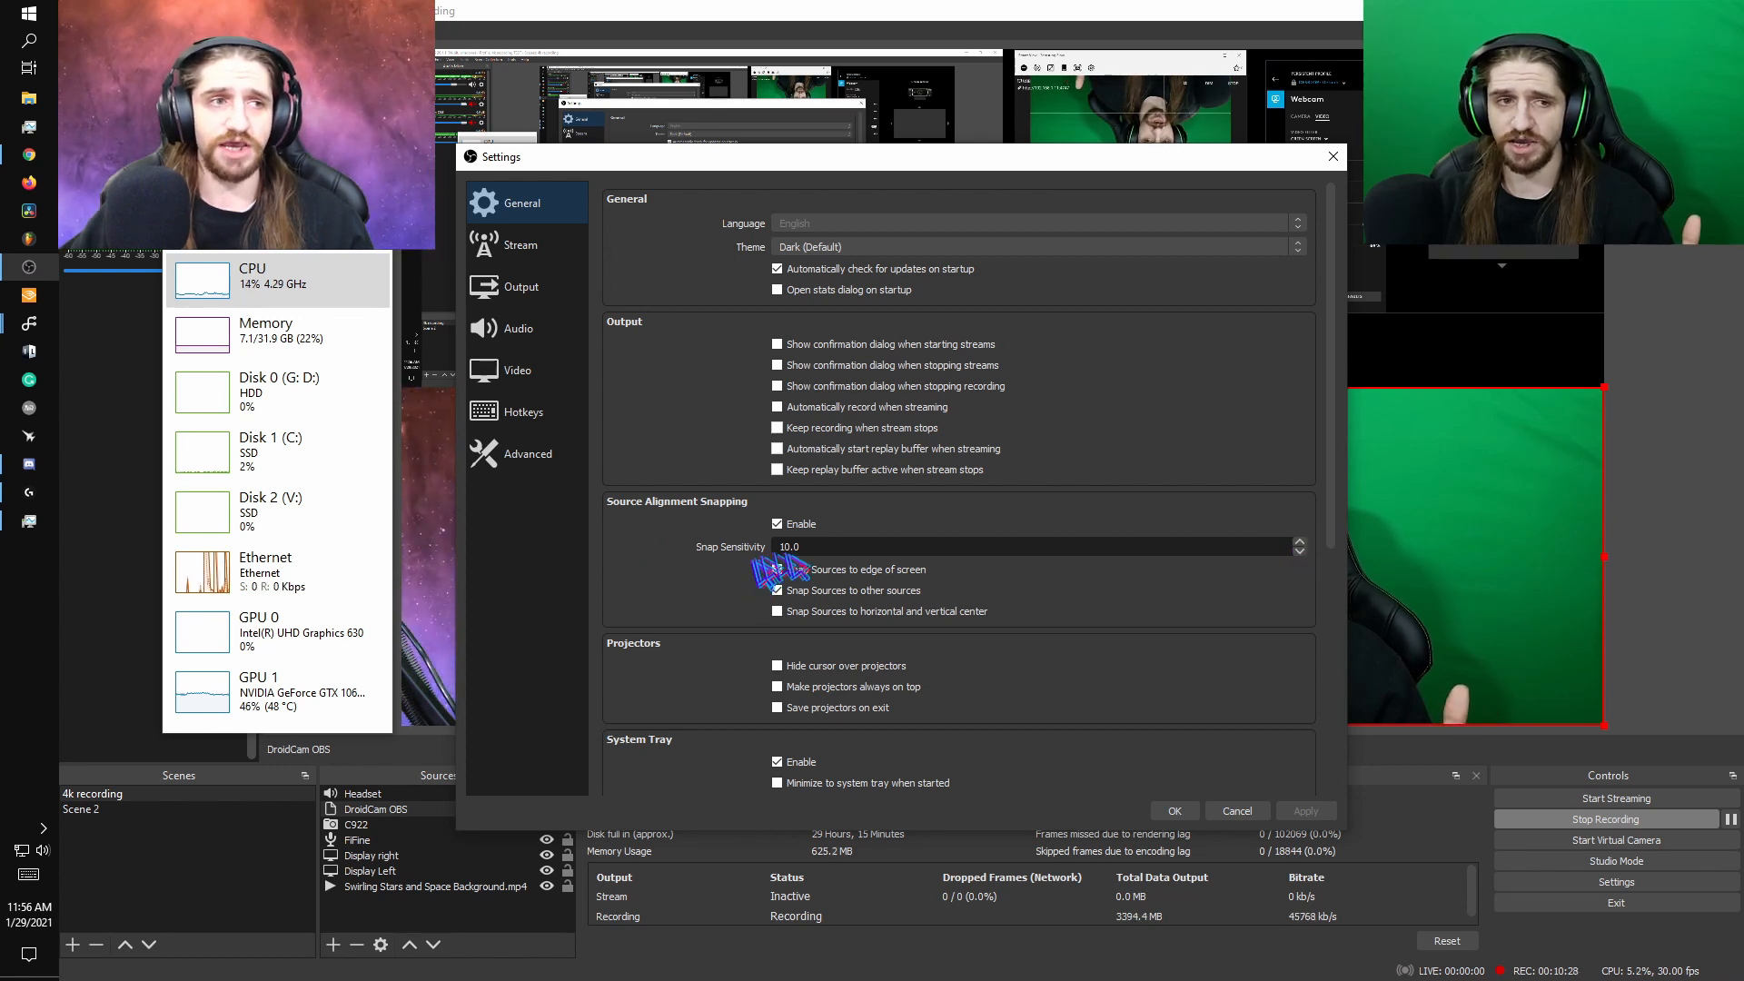
click(1175, 811)
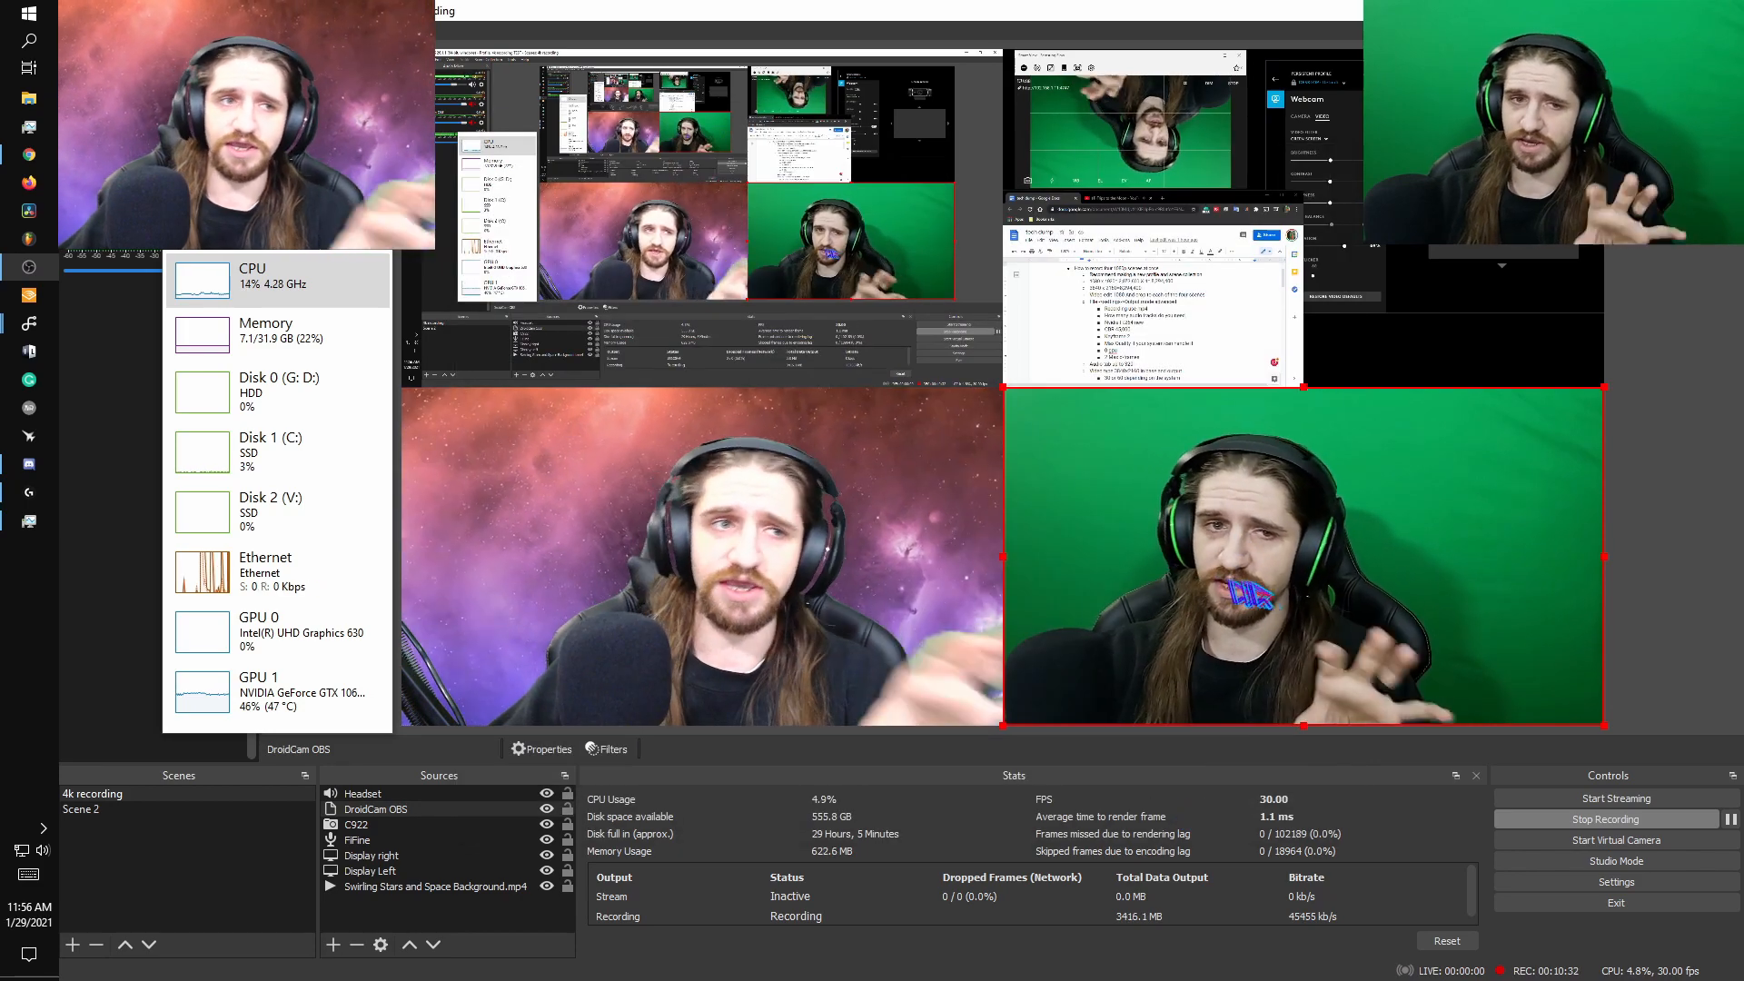